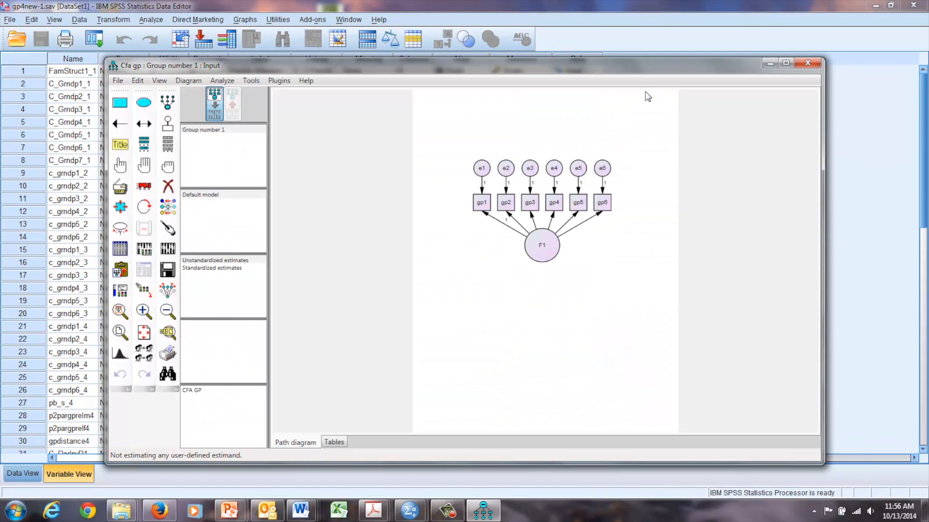
Step: Maximize the path diagram window and confirm the working data file for Group number 1
left_click(785, 64)
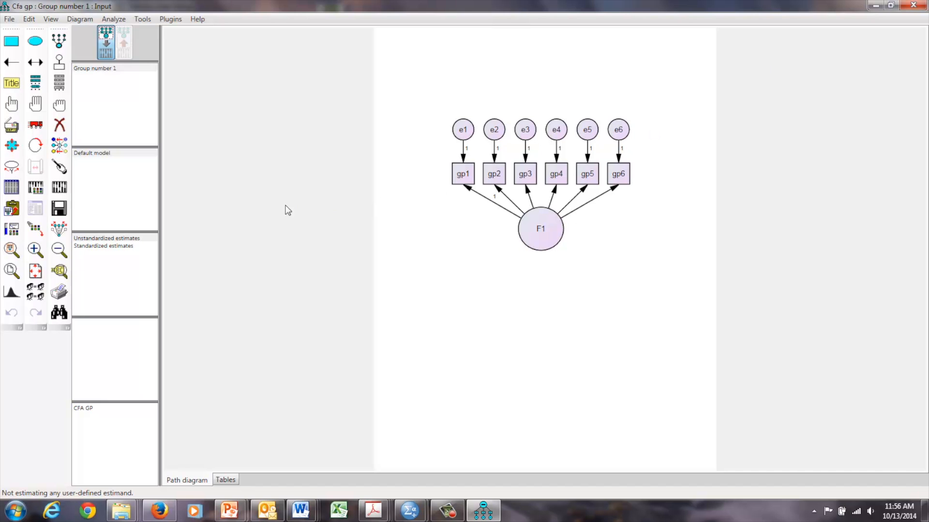
left_click(11, 187)
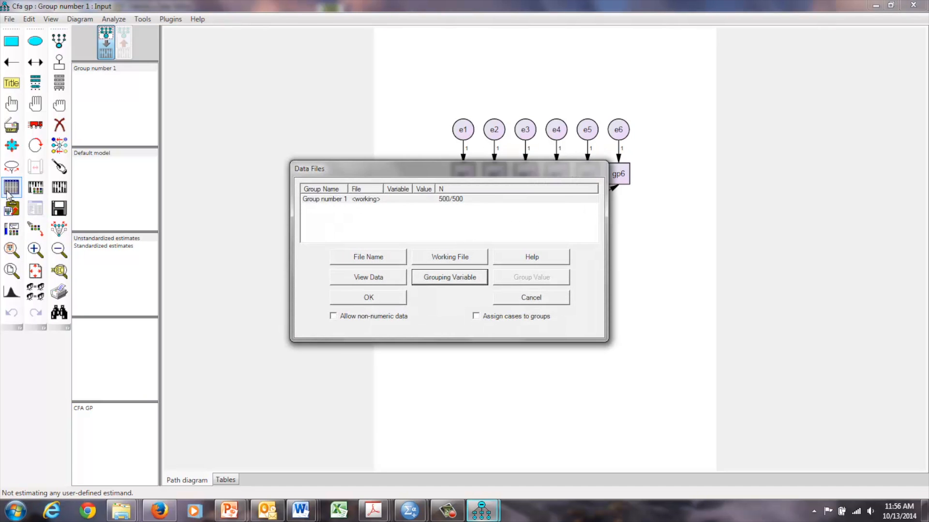
left_click(369, 299)
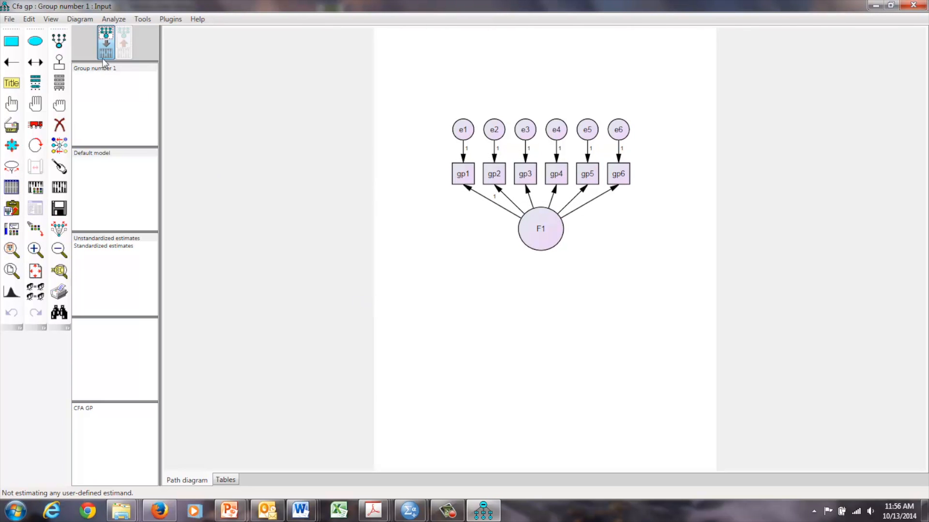
Step: Set the diagram's page layout to Landscape - Letter paper and close the interface properties
left_click(50, 21)
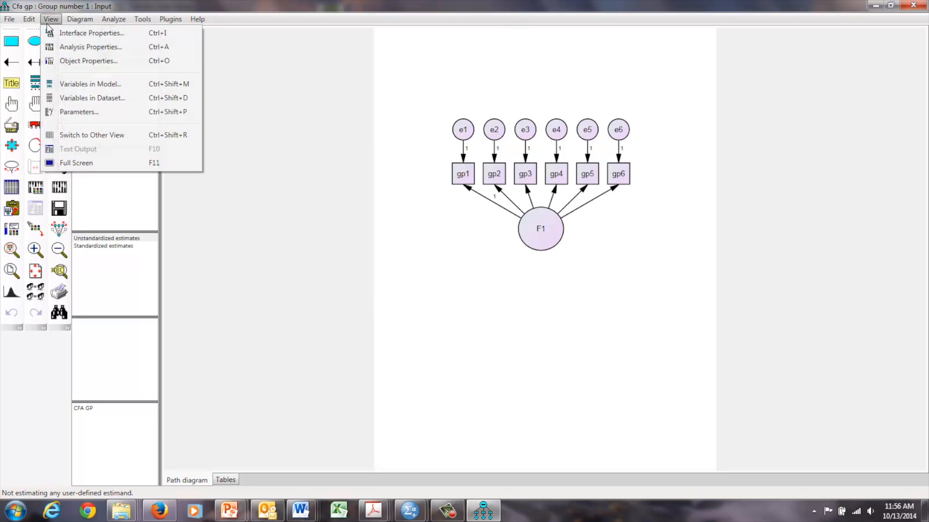
left_click(53, 35)
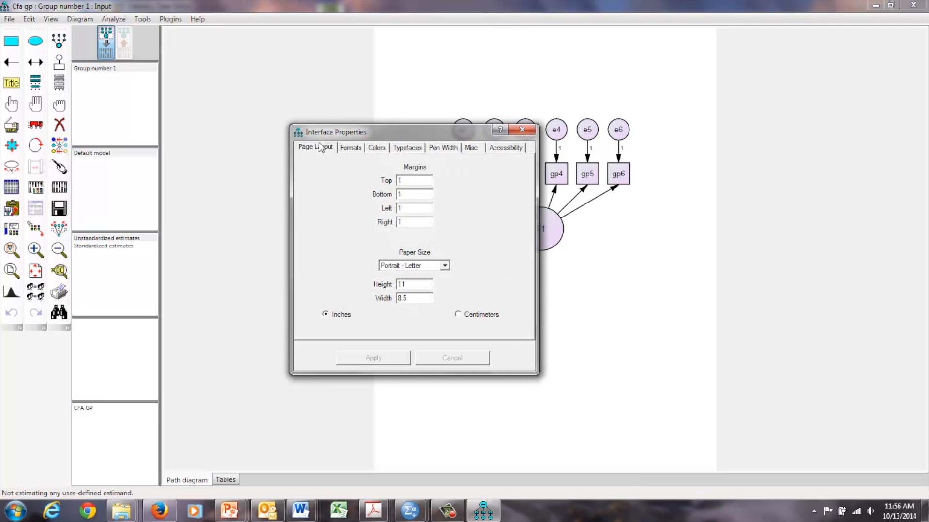
left_click(445, 267)
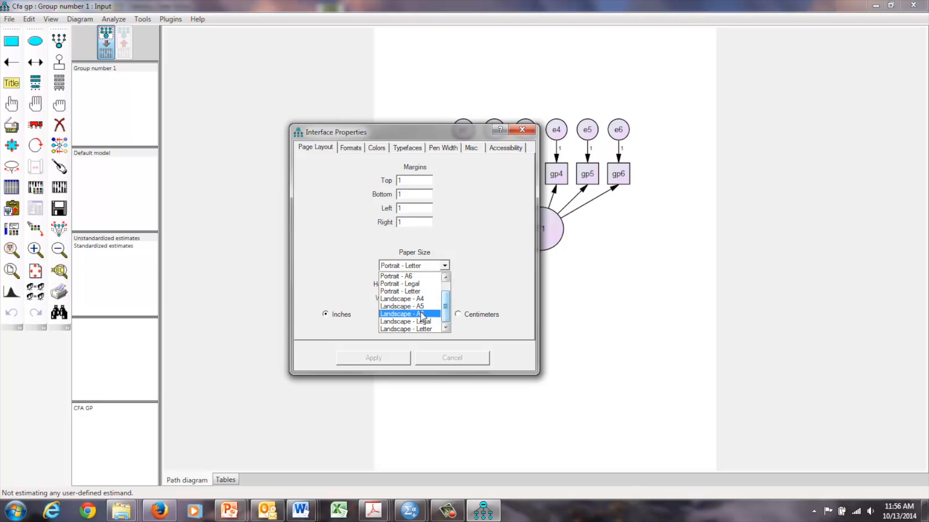
left_click(419, 330)
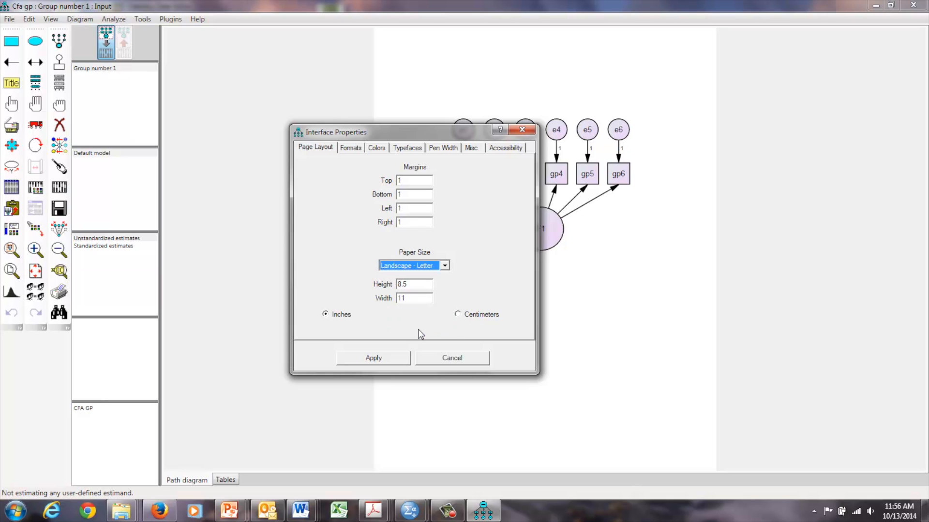
left_click(387, 355)
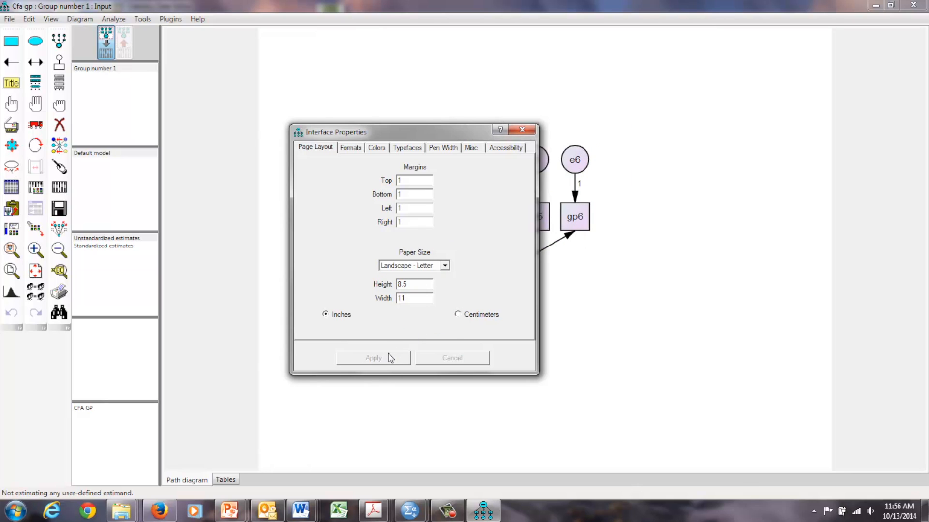
left_click(521, 129)
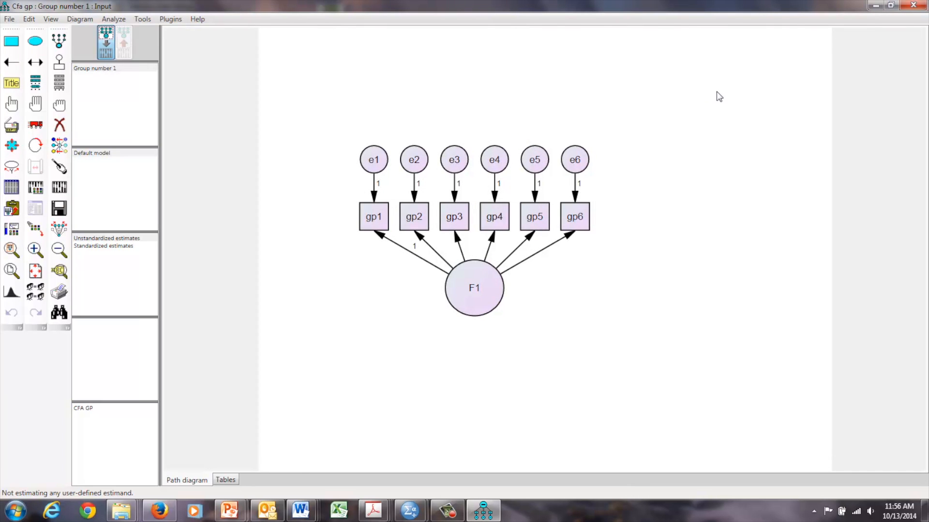
Step: Select all objects of the F1 model and move them together toward the page's left edge
left_click(41, 68)
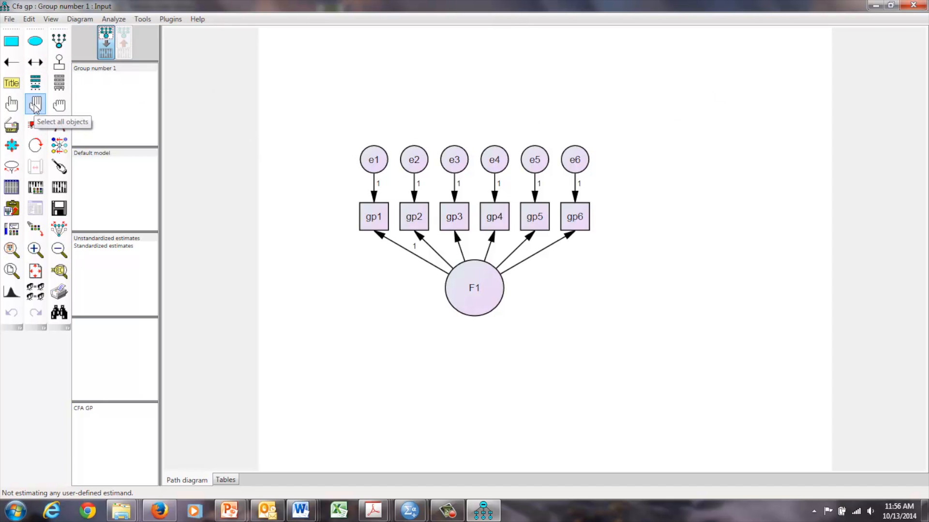
left_click(35, 105)
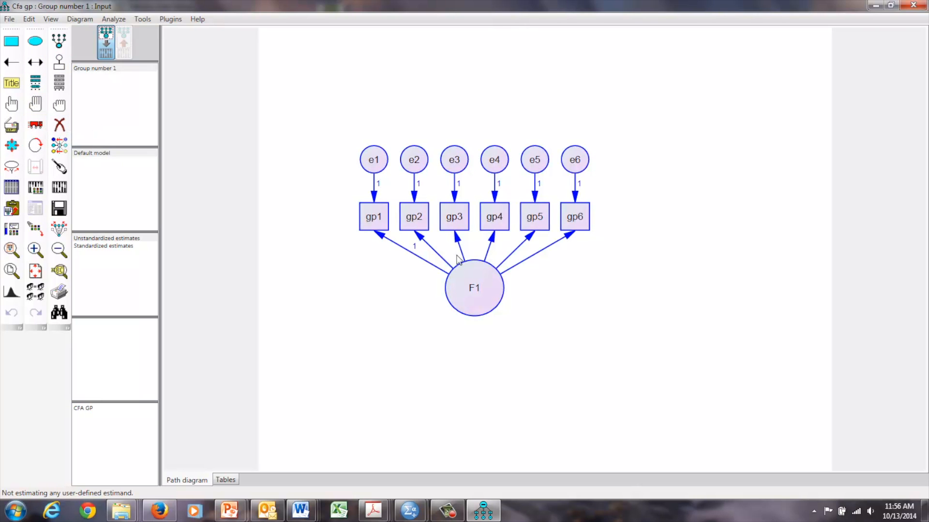
left_click(36, 125)
left_click_drag(487, 292, 406, 295)
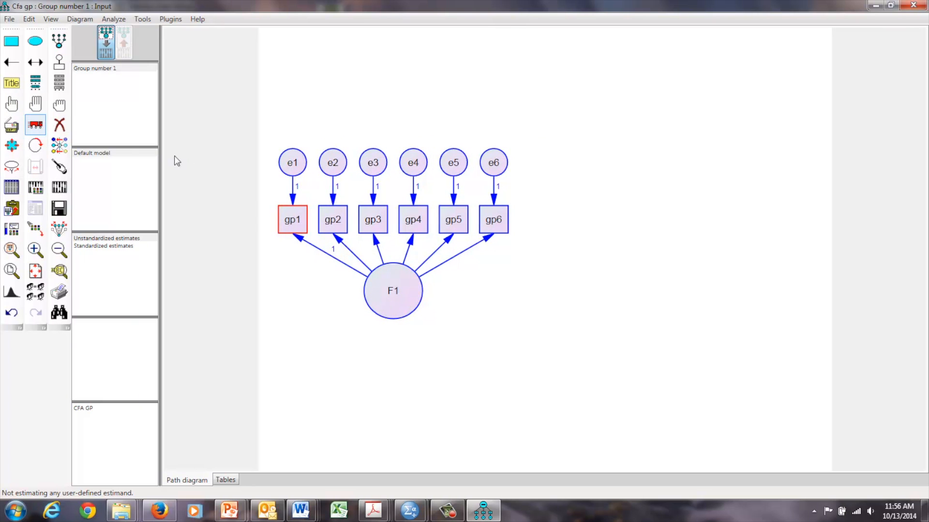
Step: Duplicate the whole F1 measurement model and place the copy beside the original on its right
left_click(12, 125)
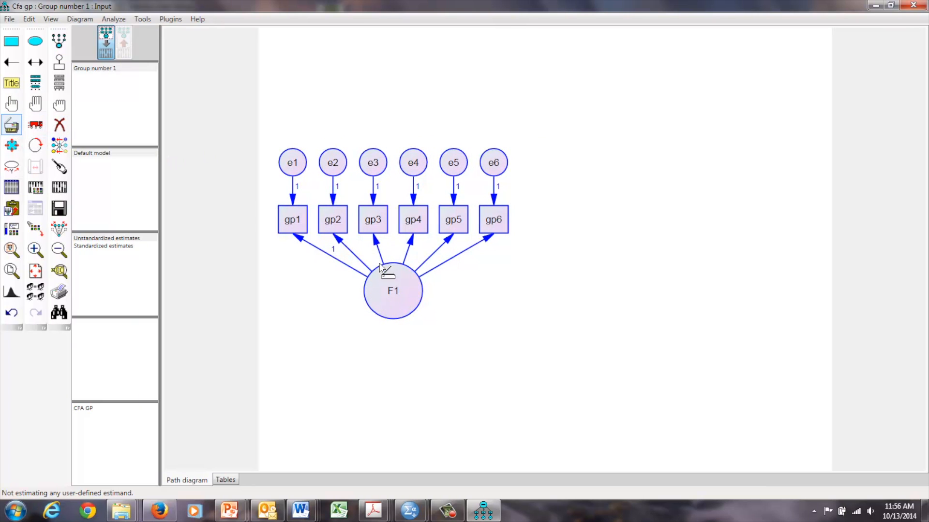
left_click_drag(380, 278, 627, 275)
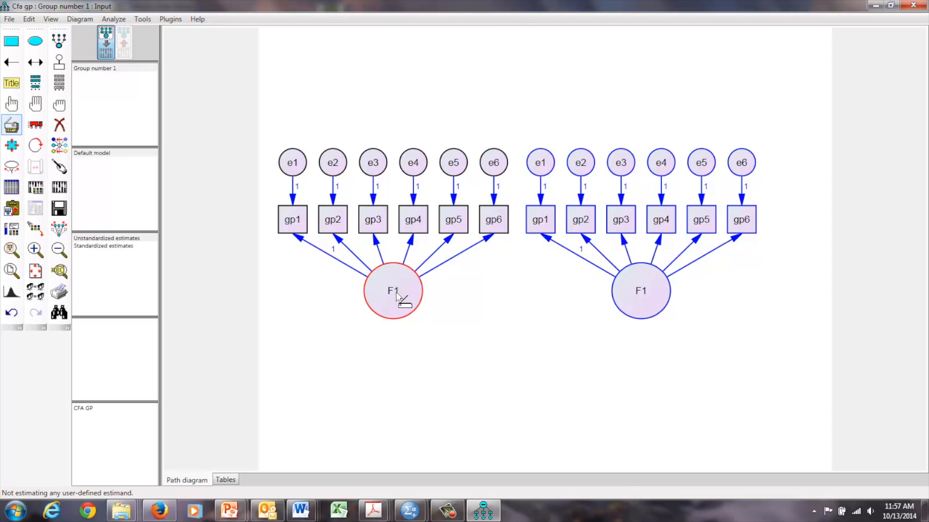
left_click(10, 129)
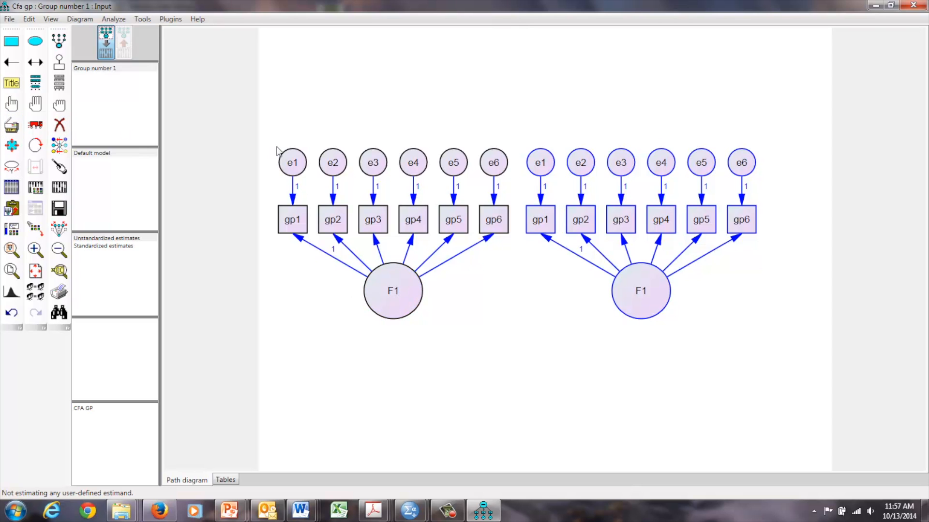
Step: Rename the first three error terms of the copied model as e7, e8 and e9
double_click(542, 164)
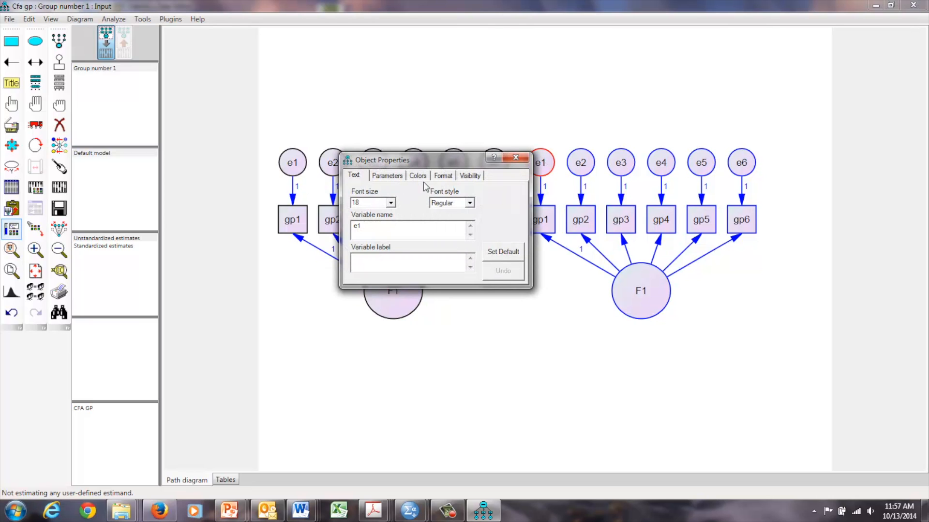
left_click_drag(454, 167, 501, 300)
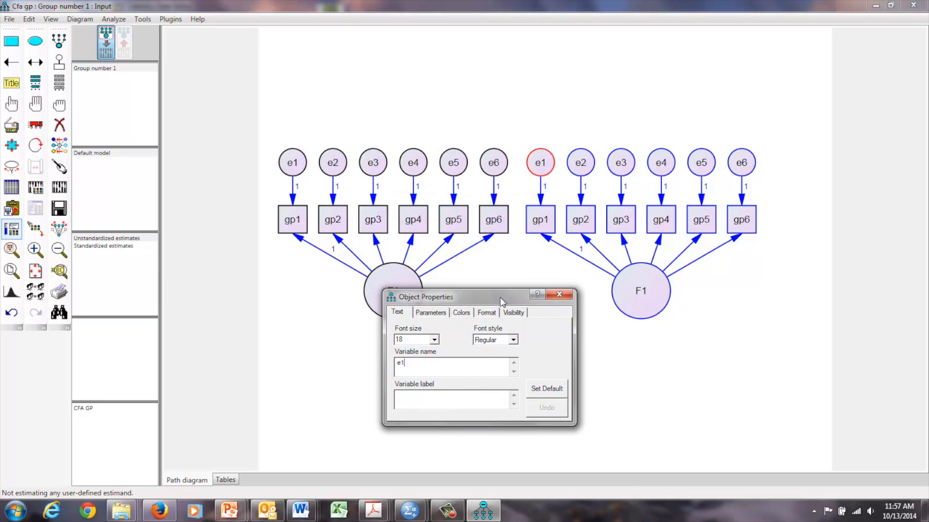
key("BackSpace")
type("7")
left_click(584, 169)
key("BackSpace")
type("8")
left_click(617, 166)
key("BackSpace")
type("9")
Step: Rename the last three error terms of the copied model as e10, e11 and e12
left_click(661, 163)
key("BackSpace")
type("10")
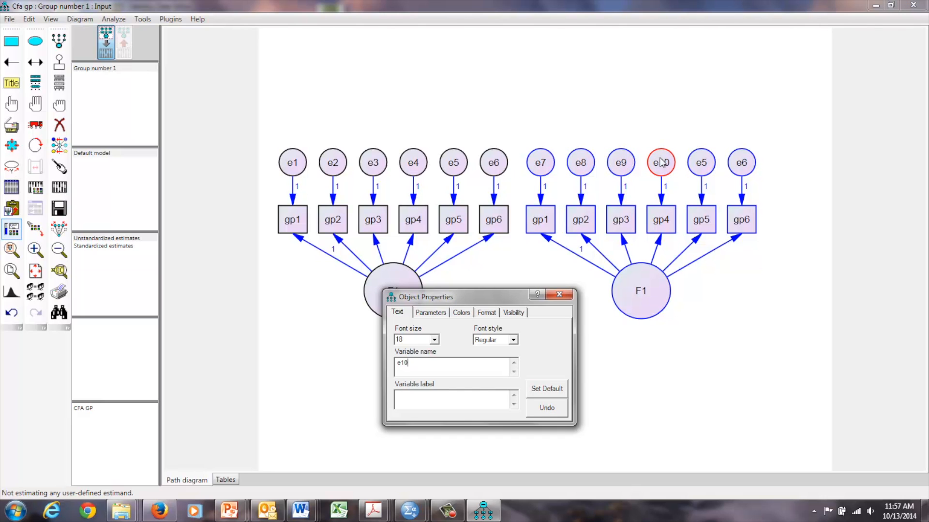
left_click(703, 164)
key("BackSpace")
type("11")
left_click(741, 164)
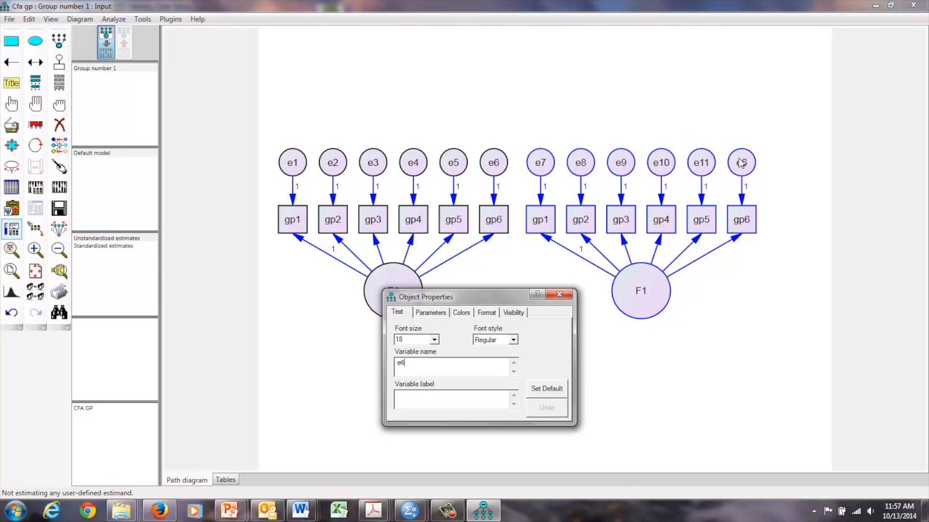
key("BackSpace")
type("12")
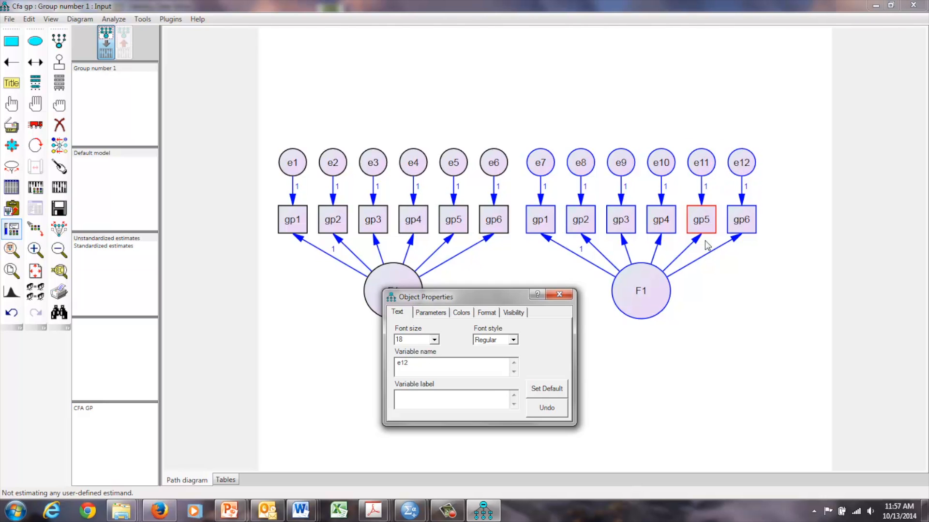
Step: Rename the copied model's latent factor as F2 and close its object properties
left_click(642, 303)
key("BackSpace")
type("2")
left_click(559, 295)
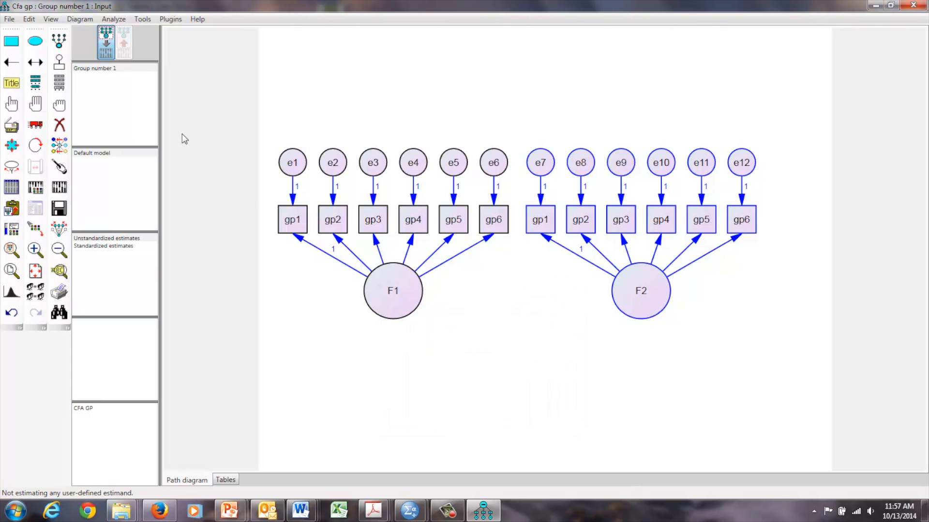
Step: Show the list of dataset variables beside the diagram and check the variable name assigned to F2's gp1 indicator
left_click(62, 84)
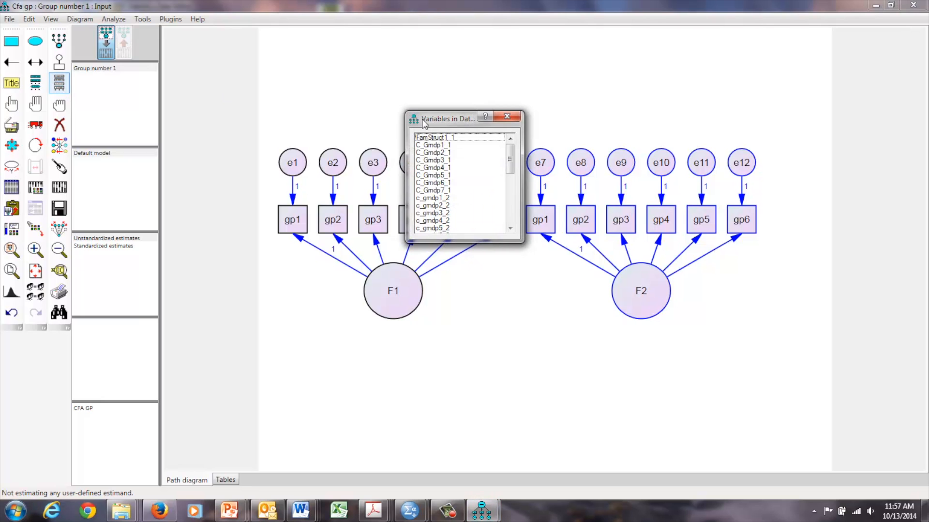
left_click_drag(455, 120, 273, 311)
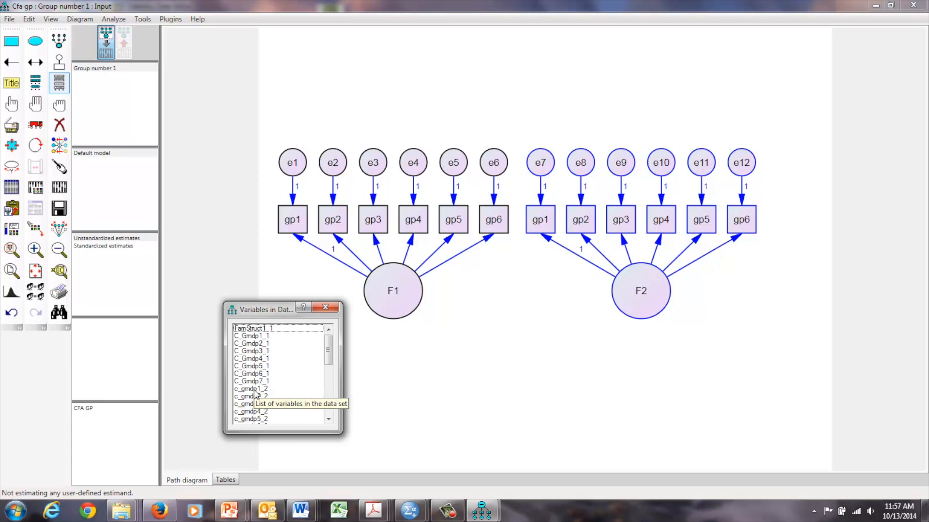
double_click(548, 223)
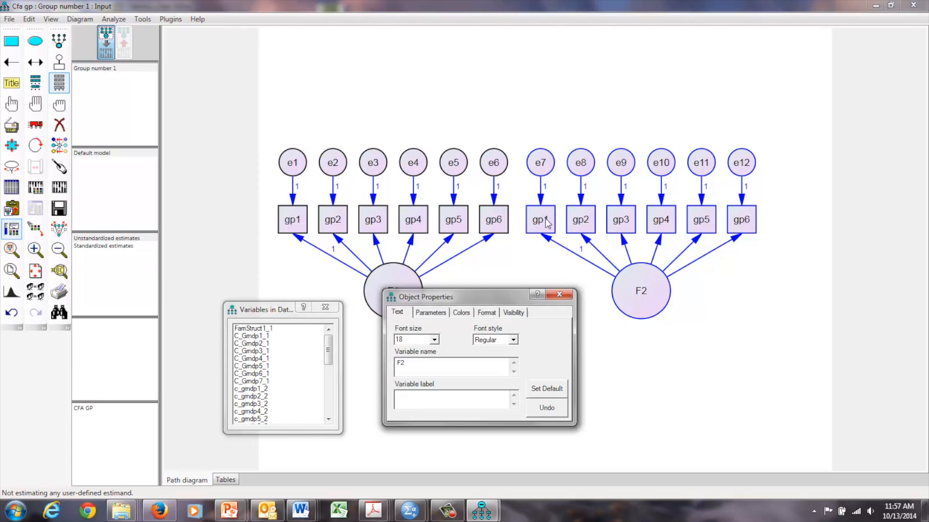
left_click(548, 223)
left_click(542, 220)
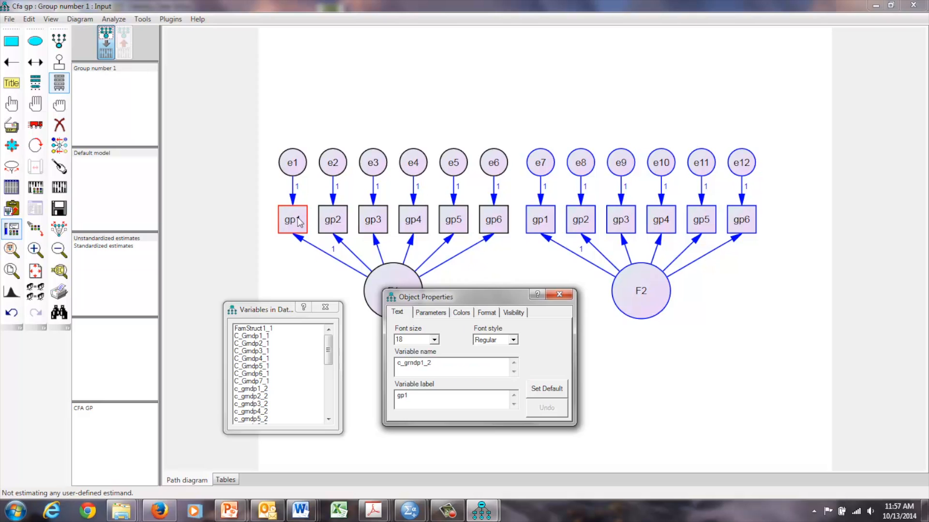
Step: Change the variable names of F1's indicators gp1 to gp6 to the versions ending in _1, such as c_grndp5_1 and c_grndp6_1, and close both dialogs
left_click(546, 222)
left_click(332, 223)
left_click(381, 222)
left_click(409, 222)
left_click(453, 222)
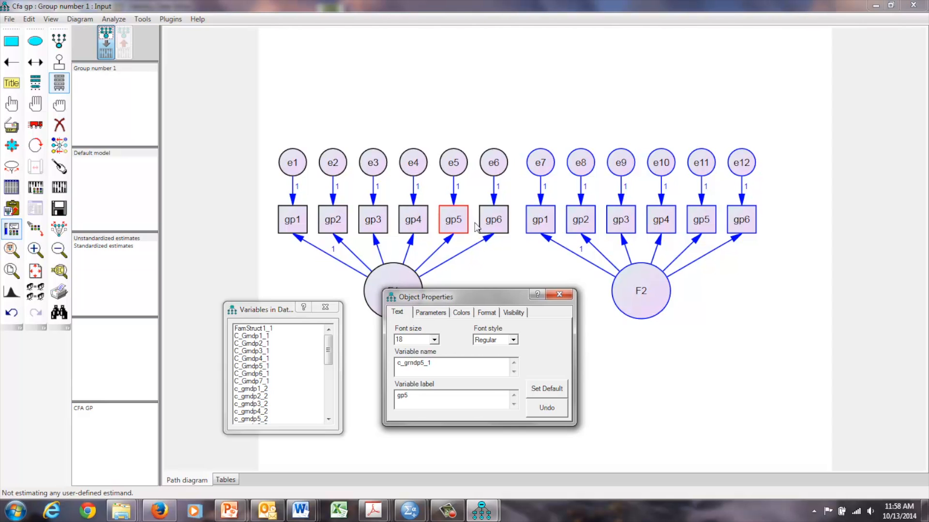
left_click(493, 223)
left_click(559, 295)
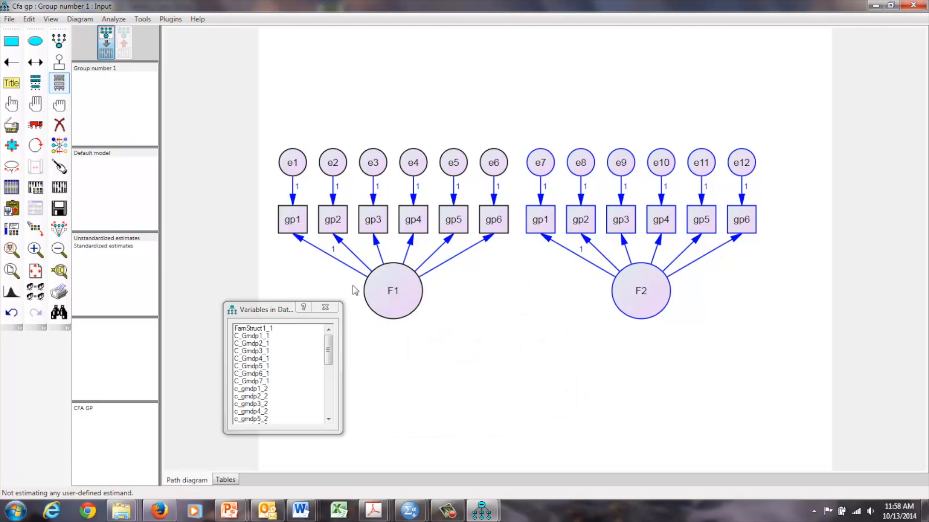
left_click(326, 308)
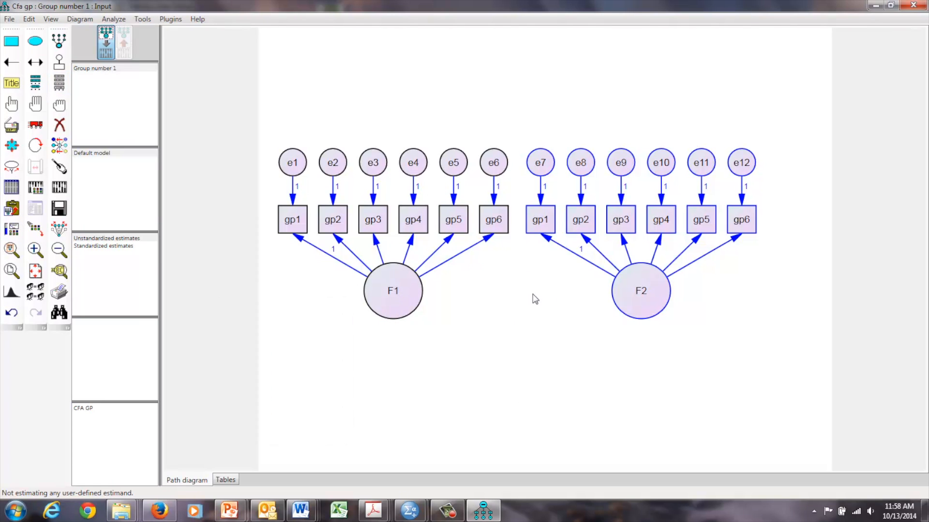
Step: Draw a covariance arrow from F2 to F1 beneath the factors and deselect all objects
left_click(35, 62)
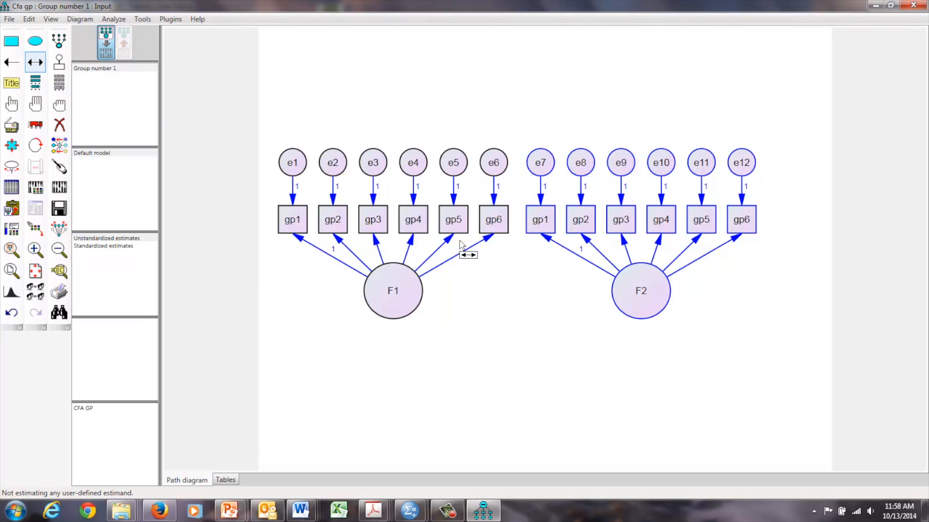
mouse_move(634, 311)
left_mouse_down()
mouse_move(415, 321)
mouse_move(401, 310)
left_mouse_up()
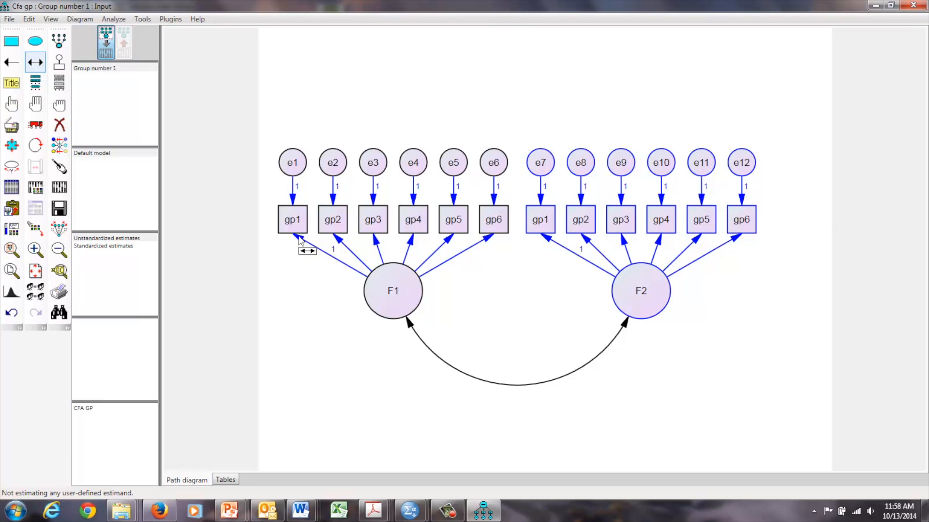
left_click(59, 104)
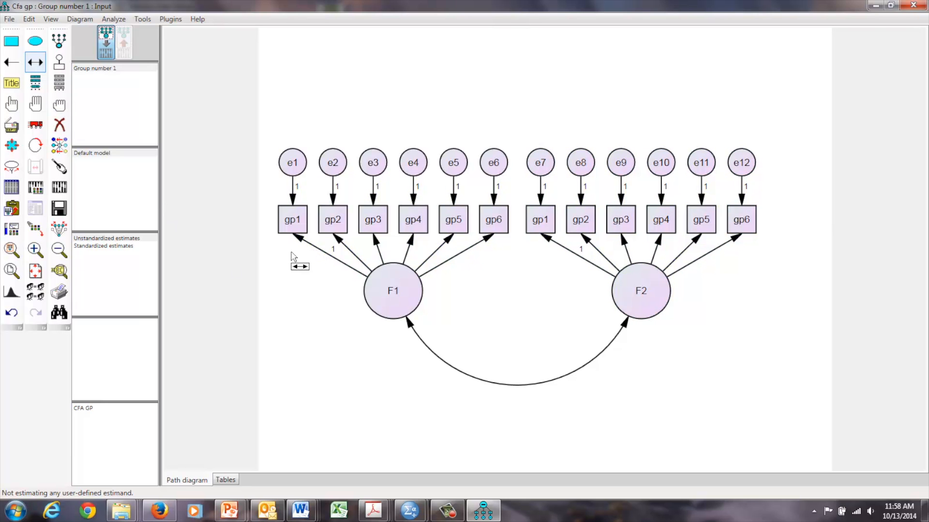
Step: Set the regression weight of the path from F1 to its gp1 indicator to the parameter name FL11
key("ctrl+o")
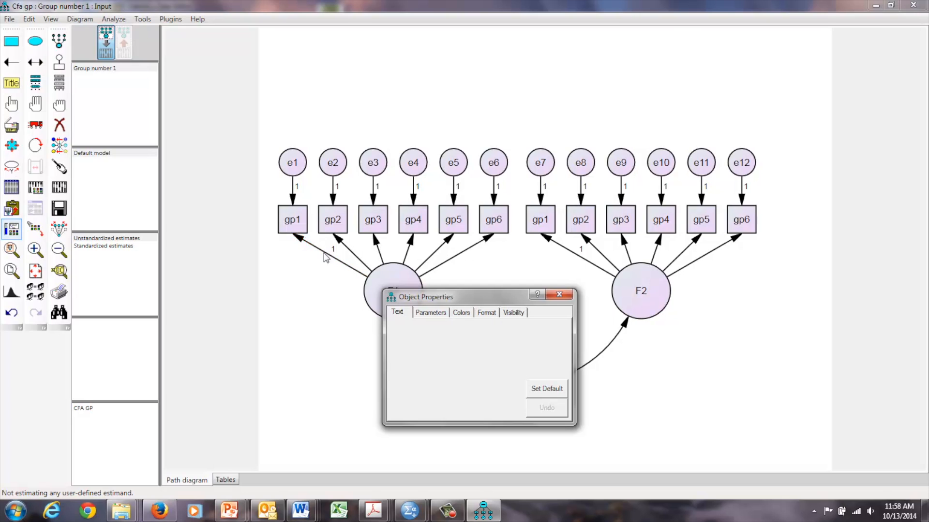
left_click_drag(439, 302, 238, 303)
left_click(239, 314)
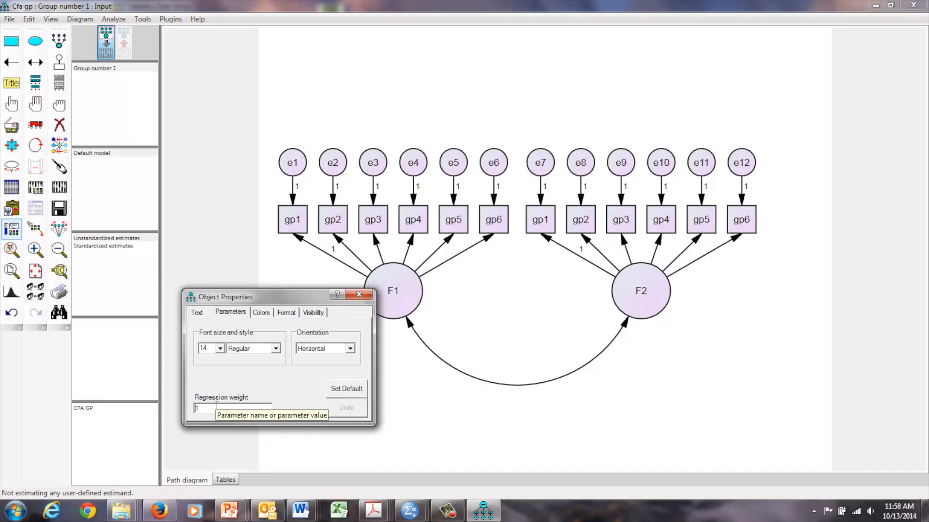
type("FL1")
type("11")
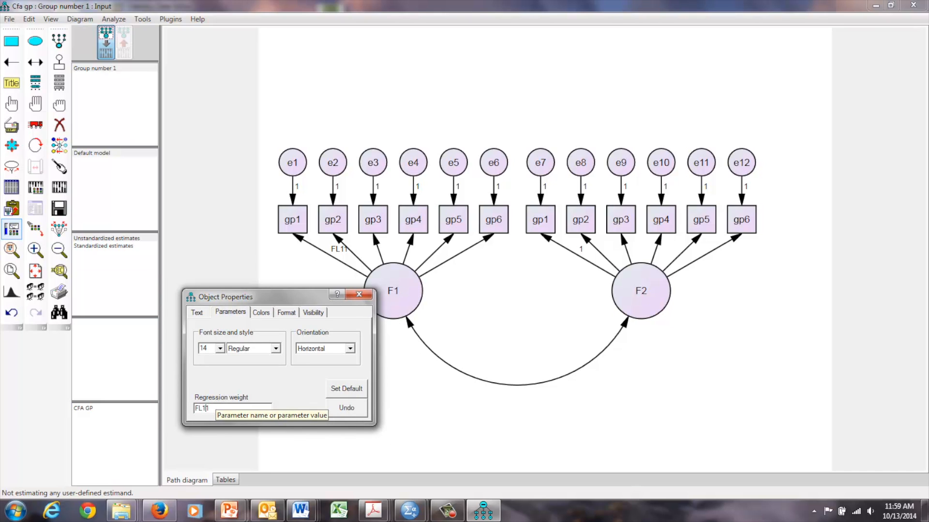
Step: Rename the regression weight from F1 to gp1 as FL1_1 and label its gp2 and gp3 loadings FL1_2 and FL1_3
left_click(209, 408)
type("_")
left_click_drag(210, 409, 194, 408)
key("ctrl+c")
left_click(338, 239)
key("ctrl+v")
type("2")
left_click(377, 242)
key("ctrl+v")
type("3")
Step: Label the regression weights from F1 to gp4, gp5 and gp6 as FL1_4, FL1_5 and FL1_6
left_click(413, 243)
key("ctrl+v")
type("4")
left_click(443, 247)
left_click(448, 244)
key("ctrl+v")
type("5")
left_click(489, 241)
key("ctrl+v")
type("6")
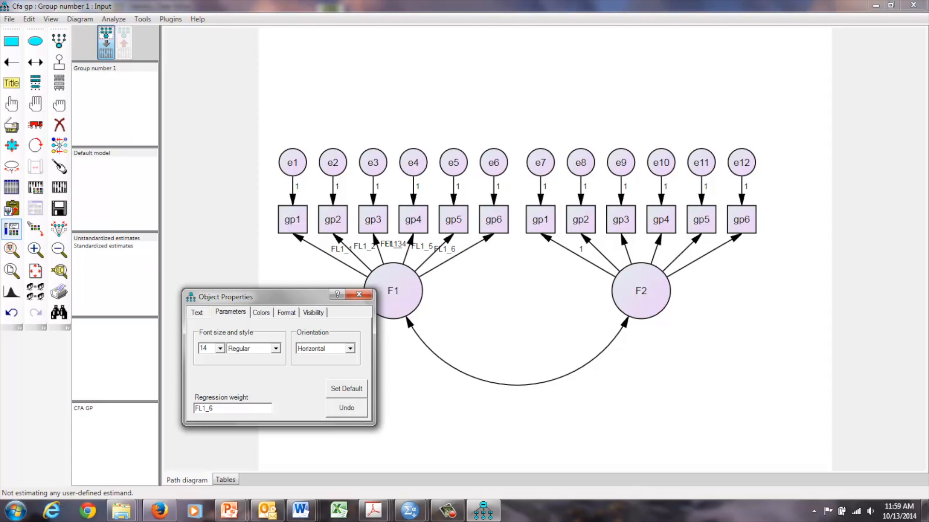
Step: Label the regression weights from F2 to its gp1, gp2 and gp3 indicators FL2_1, FL2_2 and FL2_3
left_click(550, 244)
key("ctrl+v")
key("BackSpace")
key("BackSpace")
type("2_")
key("shift+Left")
key("shift+Left")
key("shift+Left")
key("shift+Left")
key("ctrl+c")
left_click(587, 247)
key("ctrl+v")
type("2")
left_click(624, 246)
key("ctrl+v")
type("3")
Step: Label the regression weights from F2 to its gp4, gp5 and gp6 indicators FL2_4, FL2_5 and FL2_6
left_click(654, 245)
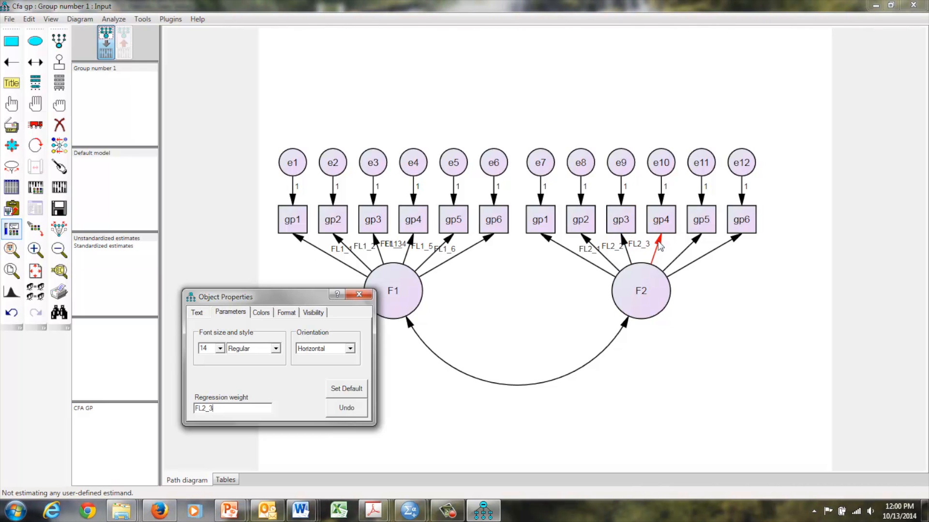
key("ctrl+v")
type("4")
left_click(697, 244)
key("ctrl+v")
type("5")
left_click(733, 242)
key("ctrl+v")
type("6")
left_click(716, 303)
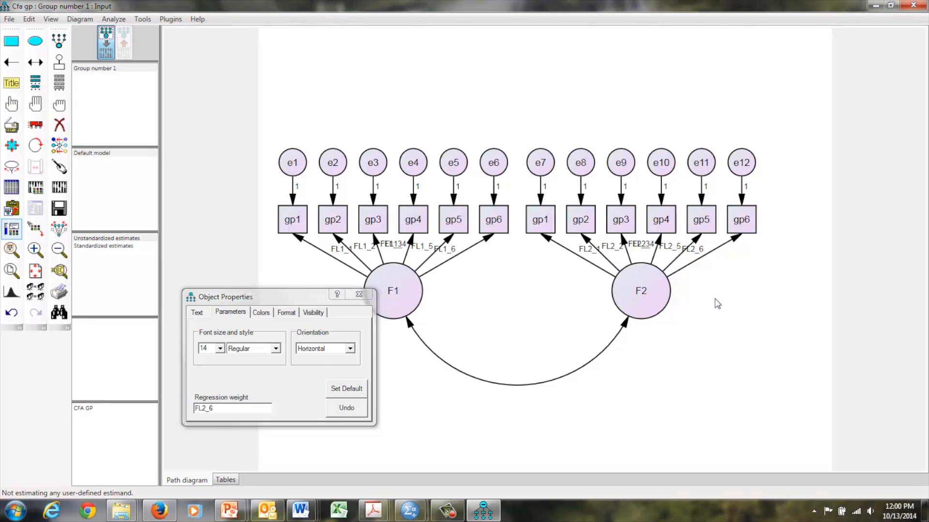
Step: Select F1's gp1 indicator and show its parameter properties
left_click(315, 302)
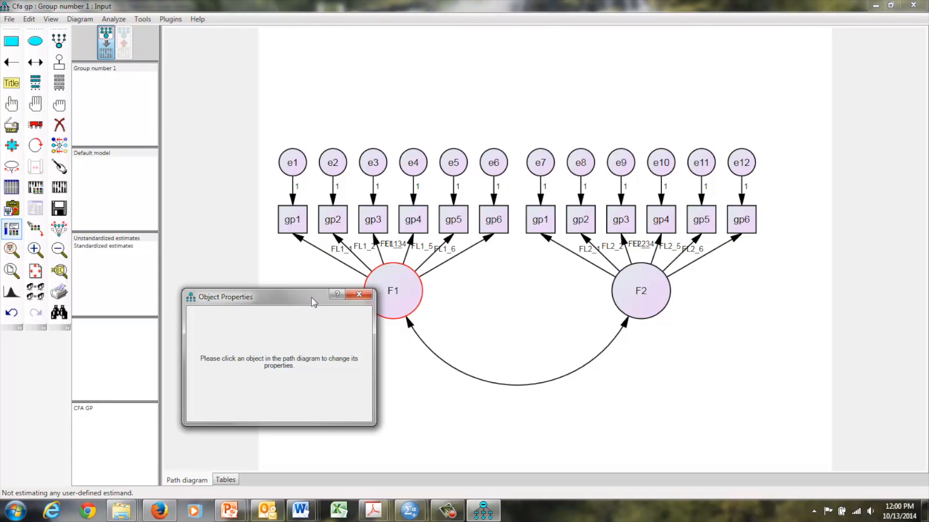
left_click(289, 216)
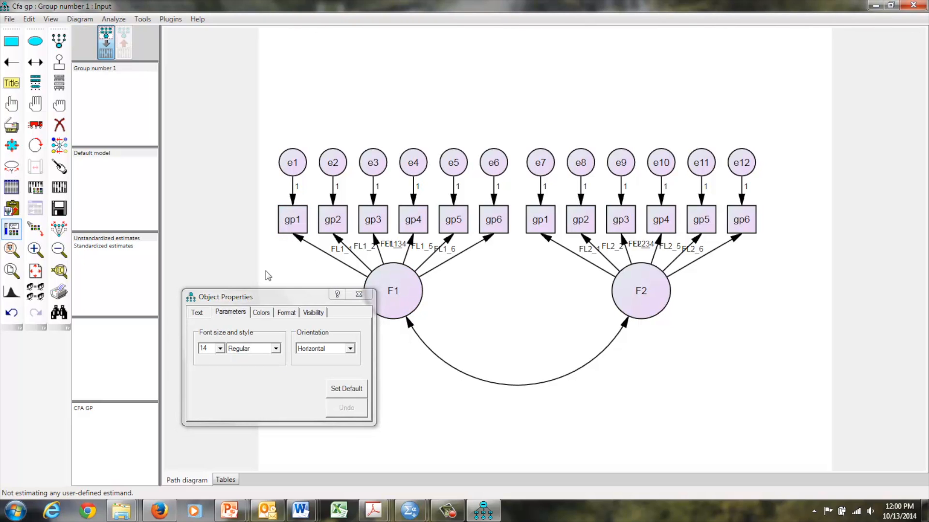
left_click(237, 315)
left_click(200, 313)
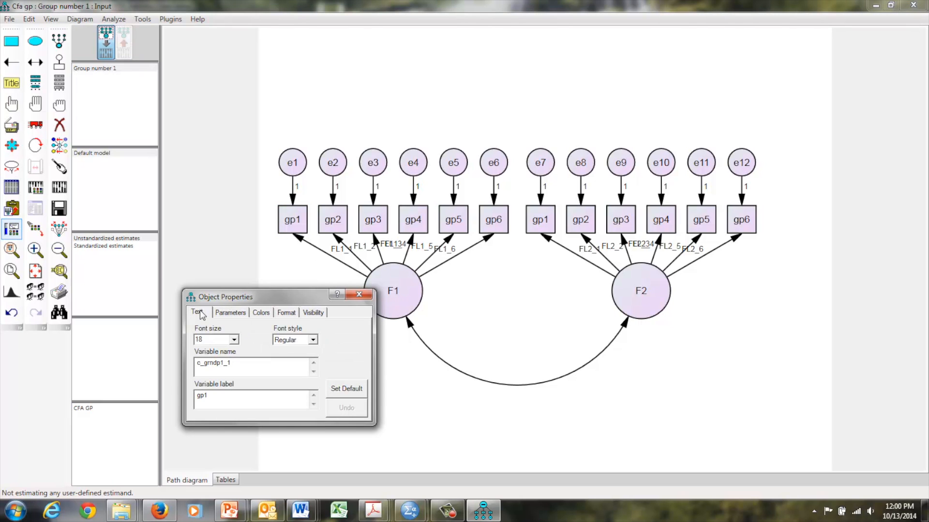
left_click(225, 314)
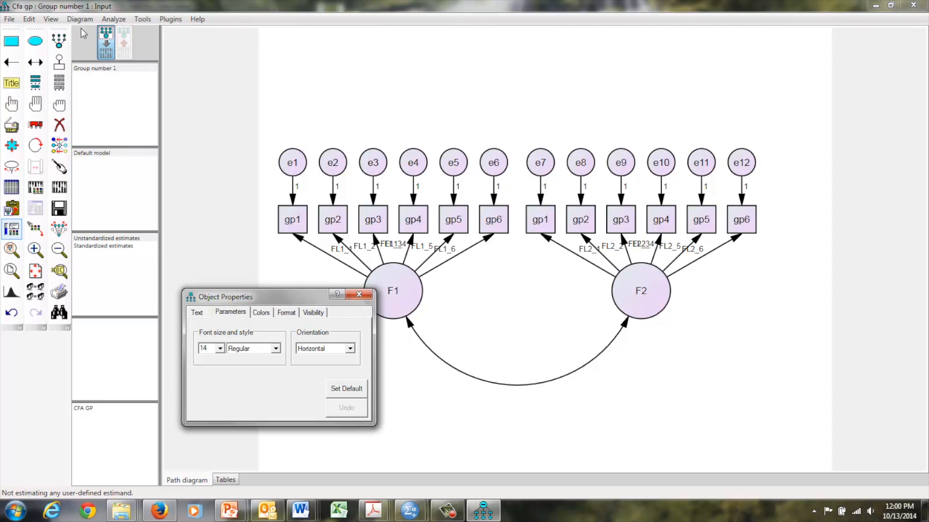
Step: Enable estimation of means and intercepts in the analysis properties, review the output options and close the dialog
left_click(51, 19)
left_click(60, 47)
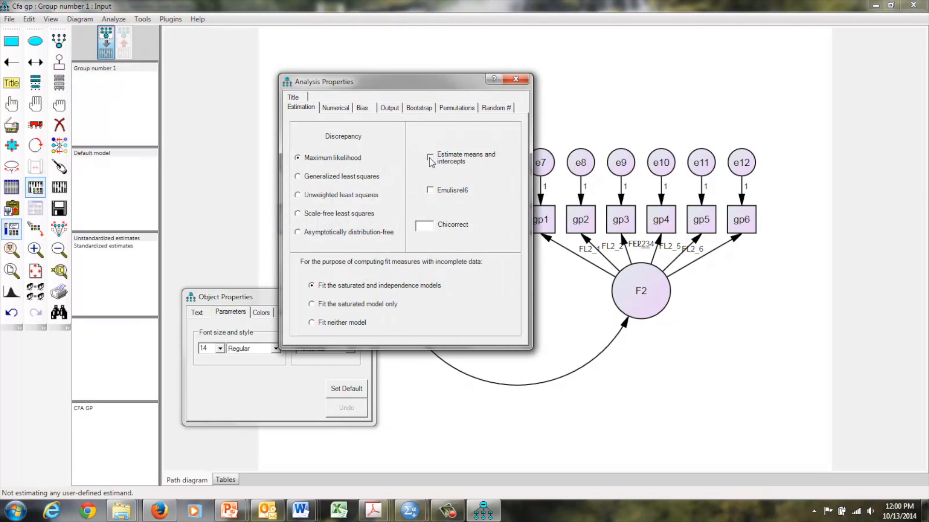
left_click(430, 158)
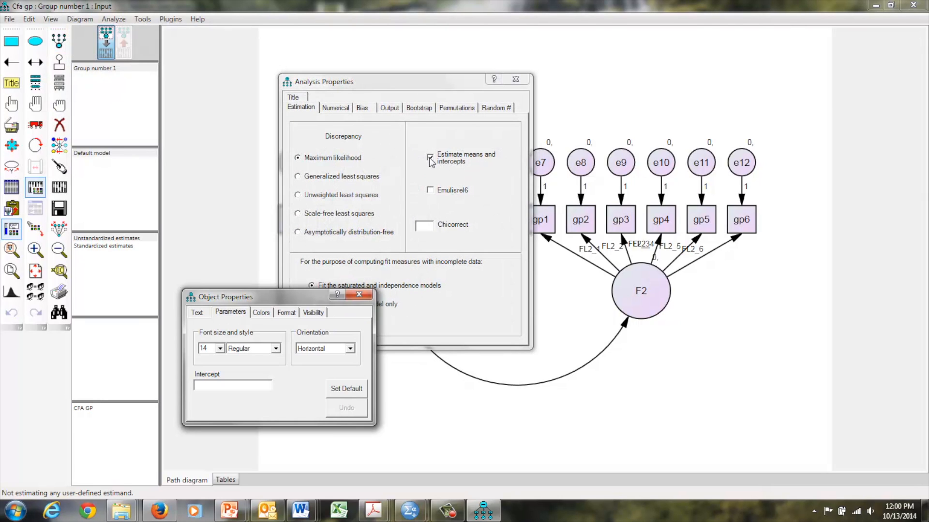
left_click(393, 109)
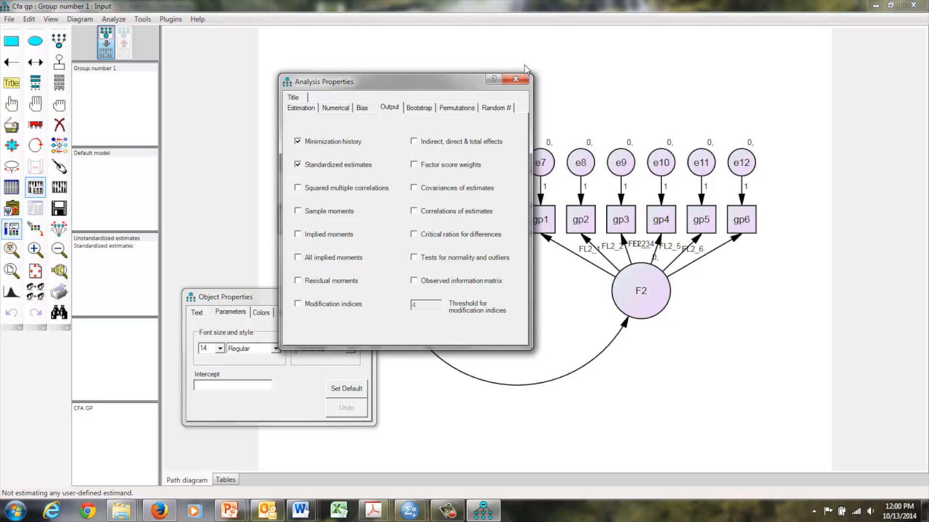
left_click(514, 81)
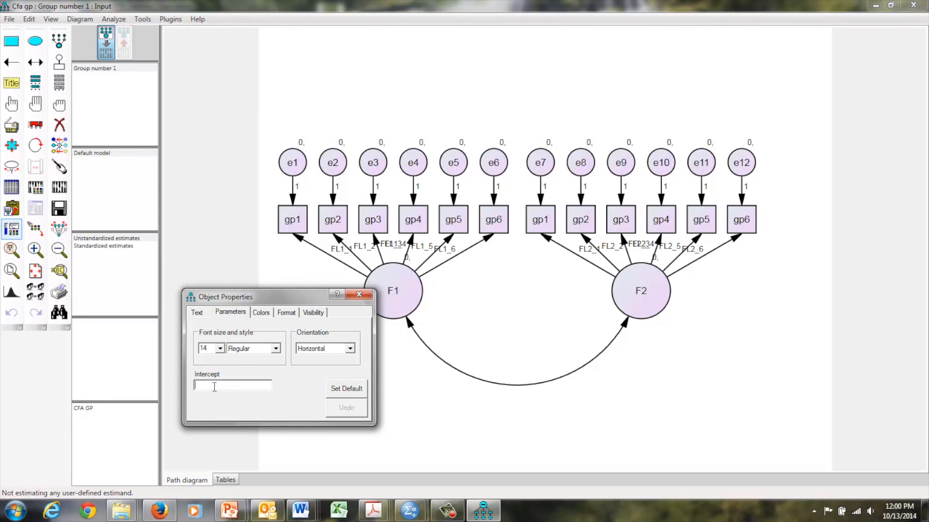
Step: Name the intercepts of F1's gp1, gp2 and gp3 indicators Int1_1, Int1_2 and Int1_3
type("Int1_1")
key("Left")
key("shift+Left")
key("shift+Left")
key("shift+Left")
key("shift+Left")
left_click(337, 221)
type("Int1_")
type("2")
left_click(368, 218)
type("Int1_")
type("3")
Step: Name the intercepts of F1's gp4, gp5 and gp6 indicators Int1_4, Int1_5 and Int1_6
left_click(414, 221)
type("Int1_")
type("4")
left_click(443, 222)
type("Int1_")
type("5")
left_click(494, 223)
type("Int1_")
type("6")
Step: Name the intercepts of F2's gp1, gp2 and gp3 indicators Int2_1, Int2_2 and Int2_3
left_click(548, 221)
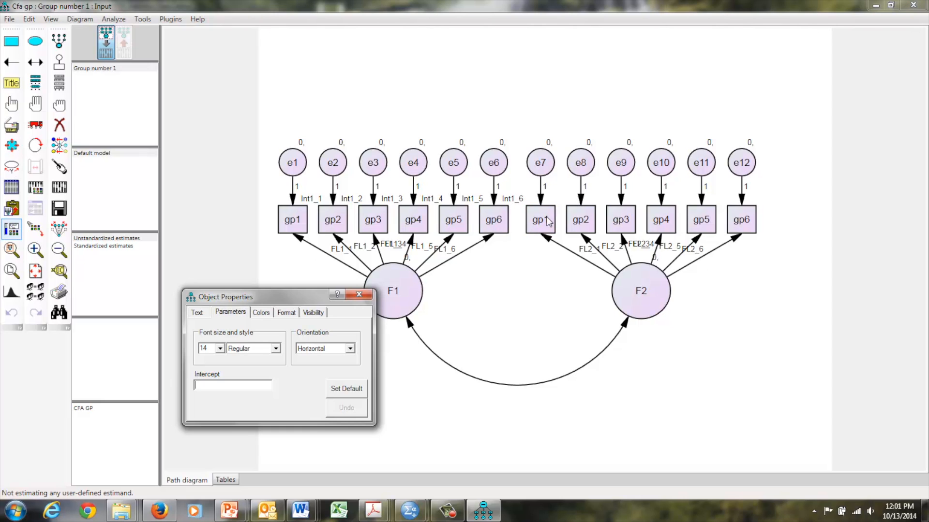
type("Int1_")
key("BackSpace")
key("BackSpace")
type("2_")
type("1")
key("shift+Left")
key("shift+Left")
key("shift+Left")
key("shift+Left")
key("shift+Left")
key("shift+Left")
key("ctrl+c")
left_click(585, 221)
key("ctrl+v")
type("2")
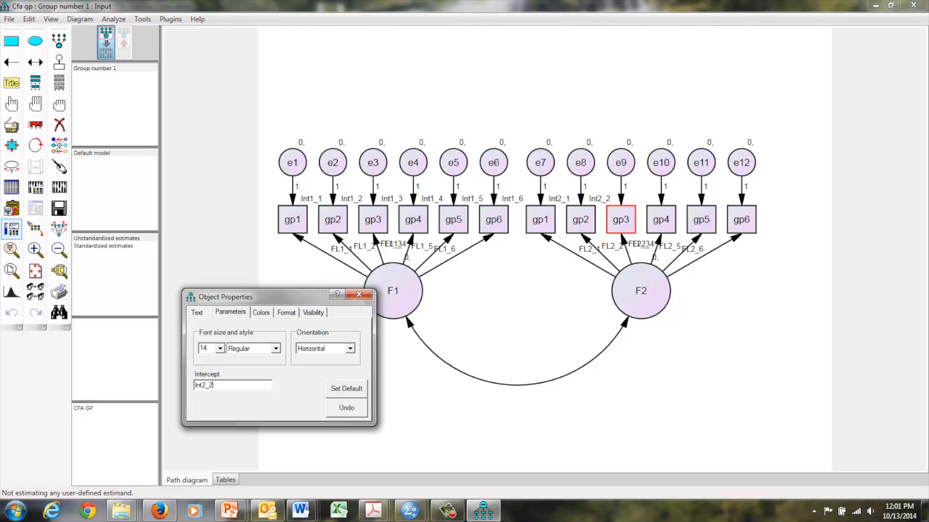
left_click(620, 219)
key("ctrl+v")
type("3")
Step: Name the intercepts of F2's gp4, gp5 and gp6 indicators Int2_4, Int2_5 and Int2_6
left_click(656, 221)
key("ctrl+v")
type("4")
left_click(695, 222)
key("ctrl+v")
type("5")
left_click(742, 220)
key("ctrl+v")
type("6")
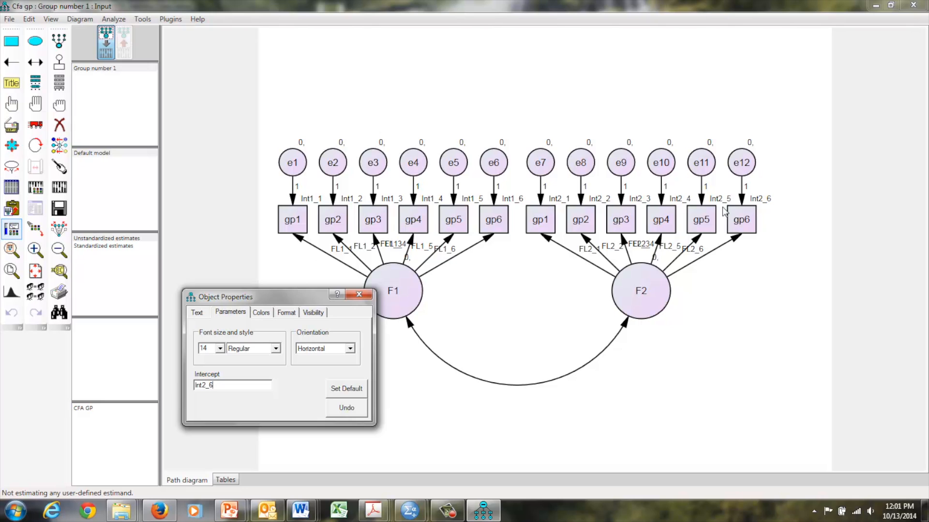
Step: Name the variances of error terms e1, e2 and e3 Ev1_1, Ev1_2 and Ev1_3
left_click(292, 163)
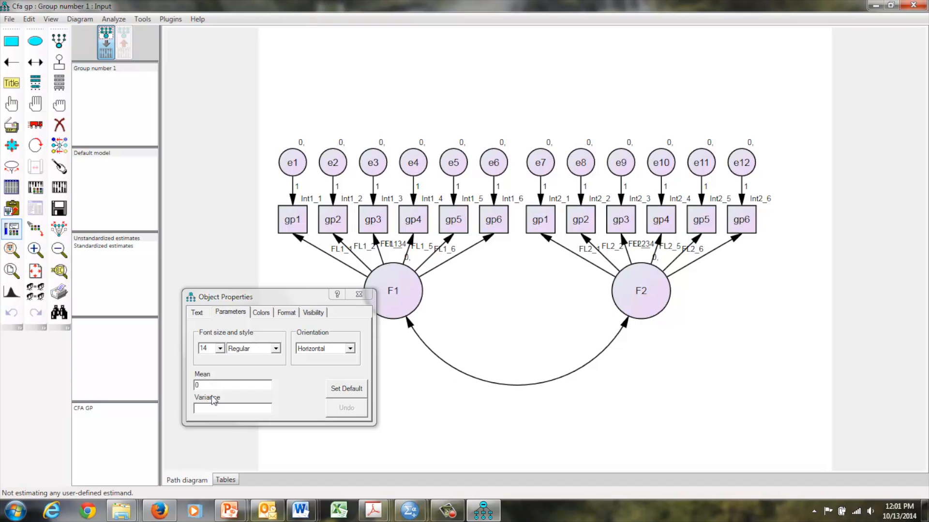
left_click(212, 408)
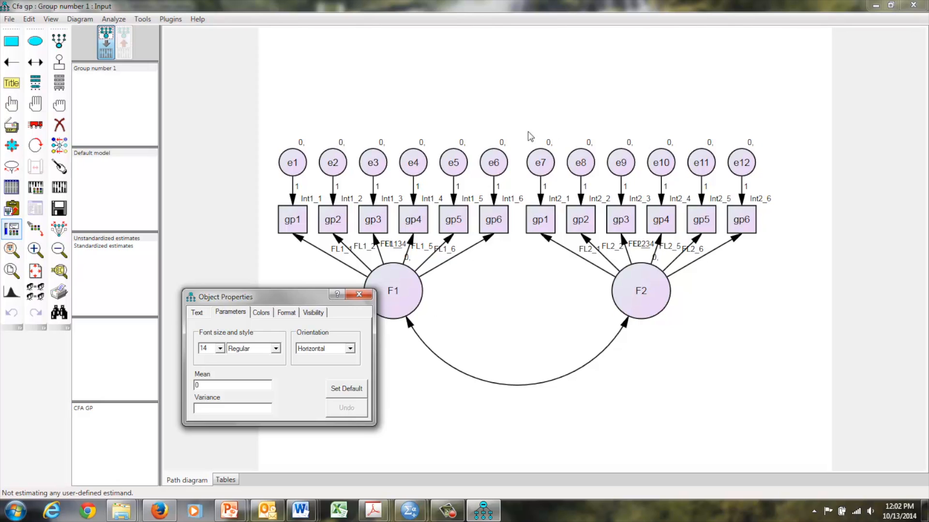
left_click(203, 410)
type("E")
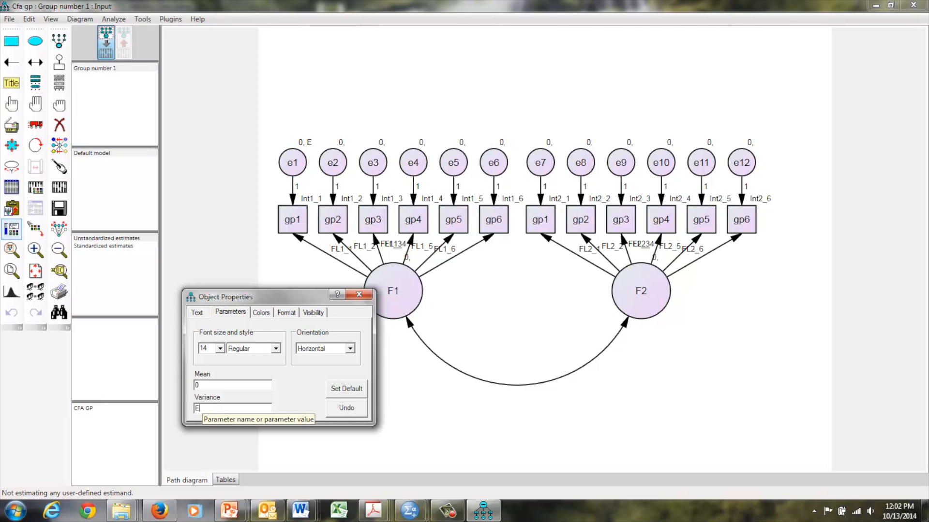
type("v1_1")
left_click_drag(211, 408, 203, 410)
key("ctrl+c")
left_click(332, 164)
key("ctrl+v")
type("2")
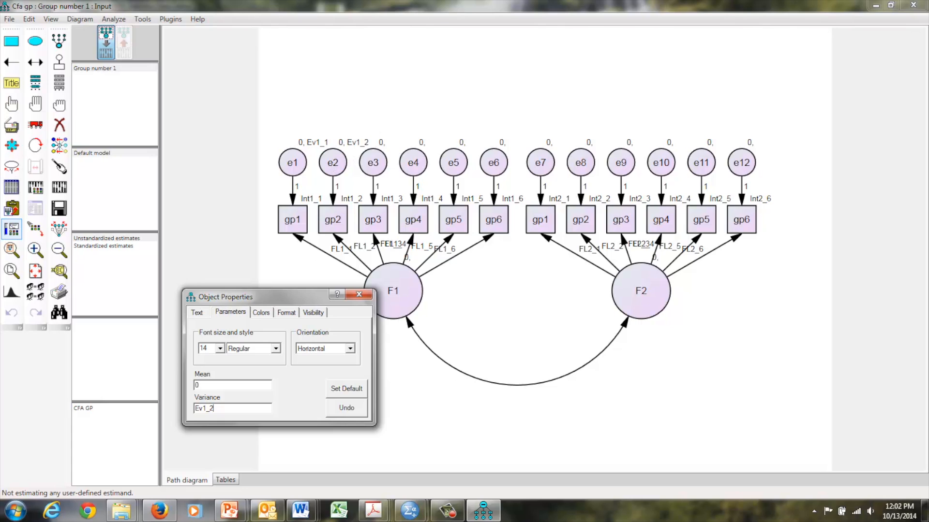
left_click(373, 160)
key("ctrl+v")
type("3")
Step: Name the variances of error terms e4, e5 and e6 Ev1_4, Ev1_5 and Ev1_6
type("Ev1_4")
left_click(447, 166)
type("Ev1_5")
left_click(495, 171)
type("Ev1_6")
Step: Name the variances of error terms e7, e8 and e9 Ev2_1, Ev2_2 and Ev2_3
left_click(544, 167)
type("Ev1_")
key("BackSpace")
key("BackSpace")
type("2_")
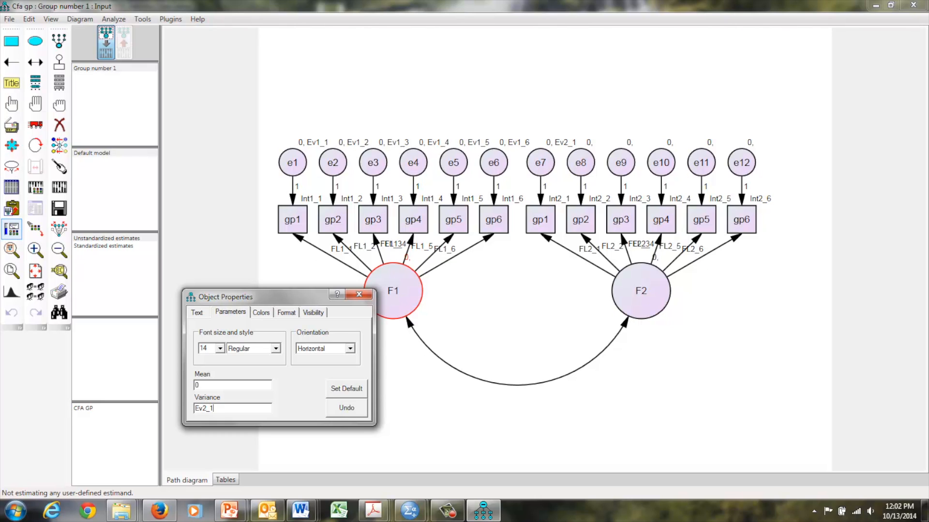
left_click_drag(209, 408, 195, 408)
key("ctrl+c")
left_click(579, 164)
key("ctrl+v")
type("2")
left_click(620, 165)
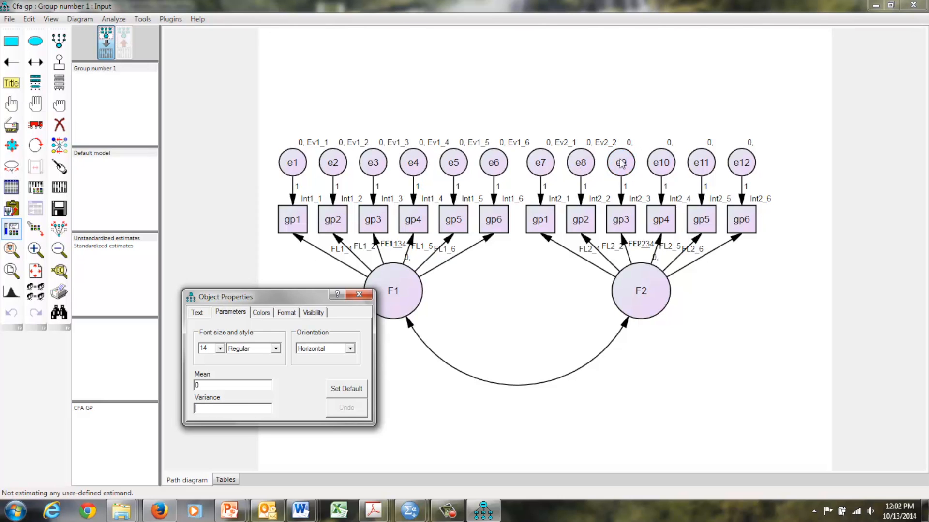
key("ctrl+v")
type("3")
Step: Name the variances of error terms e10, e11 and e12 Ev2_4, Ev2_5 and Ev2_6, and close the object properties
left_click(658, 164)
key("ctrl+v")
type("4")
left_click(695, 166)
key("ctrl+v")
type("5")
left_click(745, 167)
key("ctrl+v")
type("6")
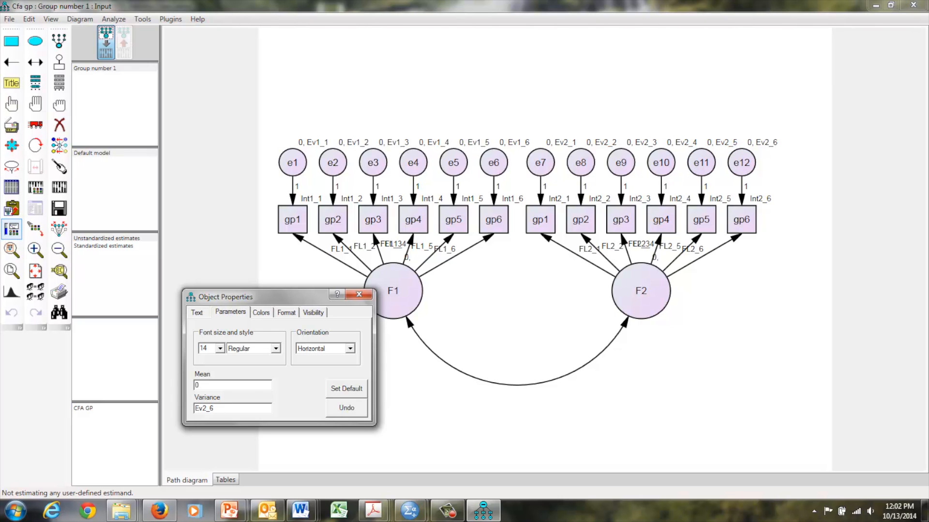
left_click(359, 296)
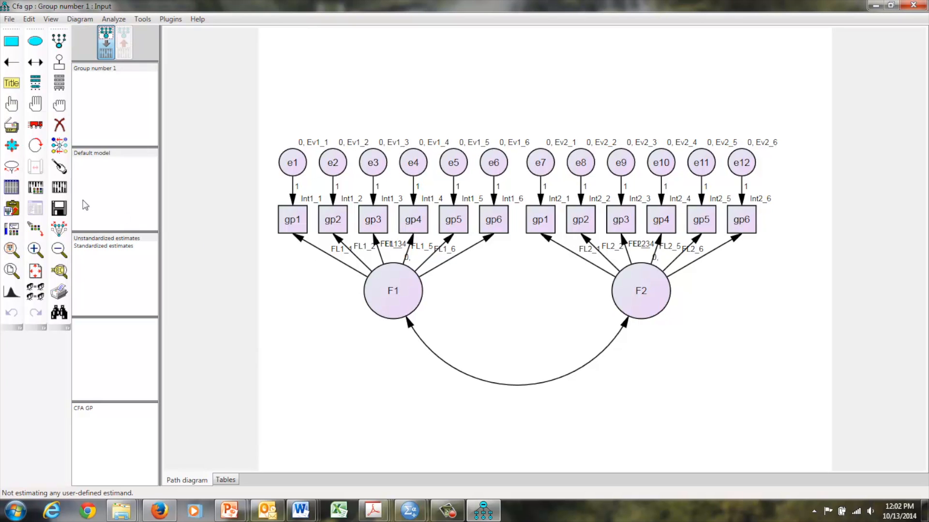
Step: Open the default model's settings for entering parameter constraints and move the dialog clear of the path diagram
double_click(95, 153)
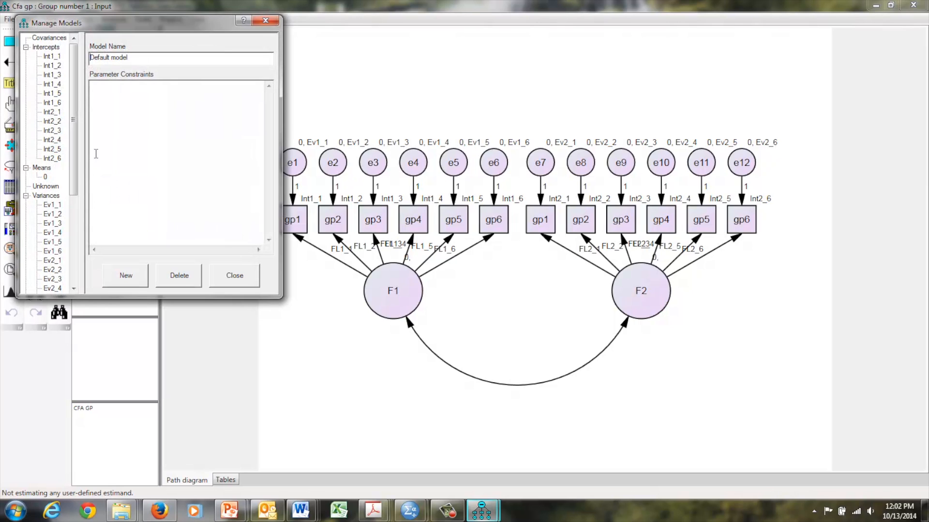
left_click(120, 103)
left_click_drag(190, 24, 179, 25)
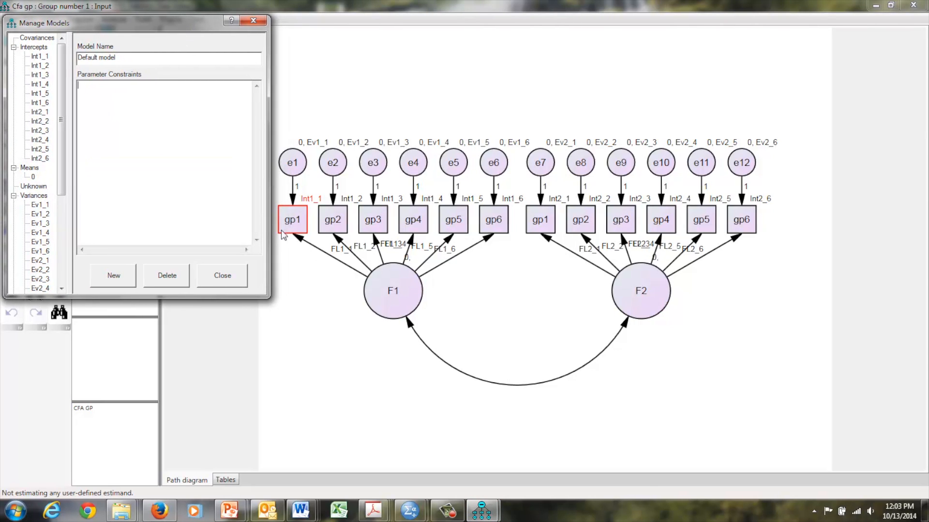
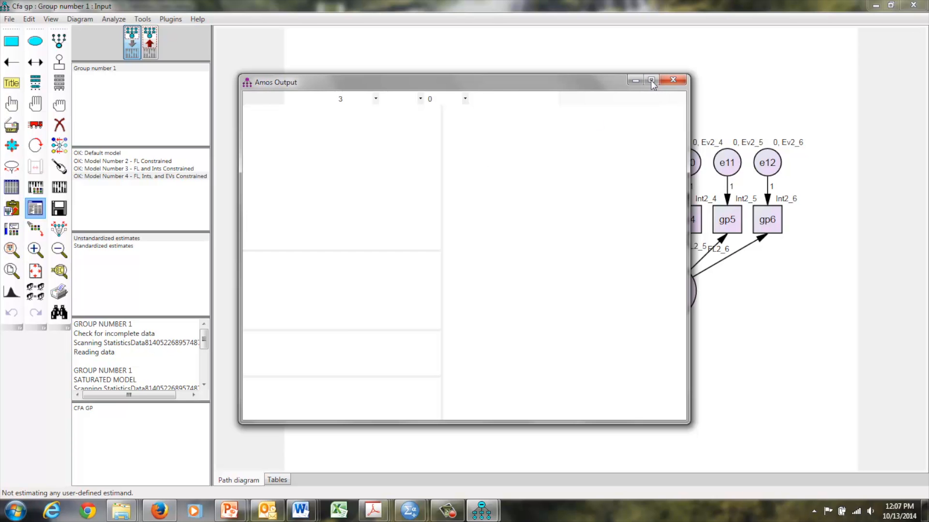
Step: Maximize the Amos output, widen its results area and show the Model Fit Summary
left_click(651, 79)
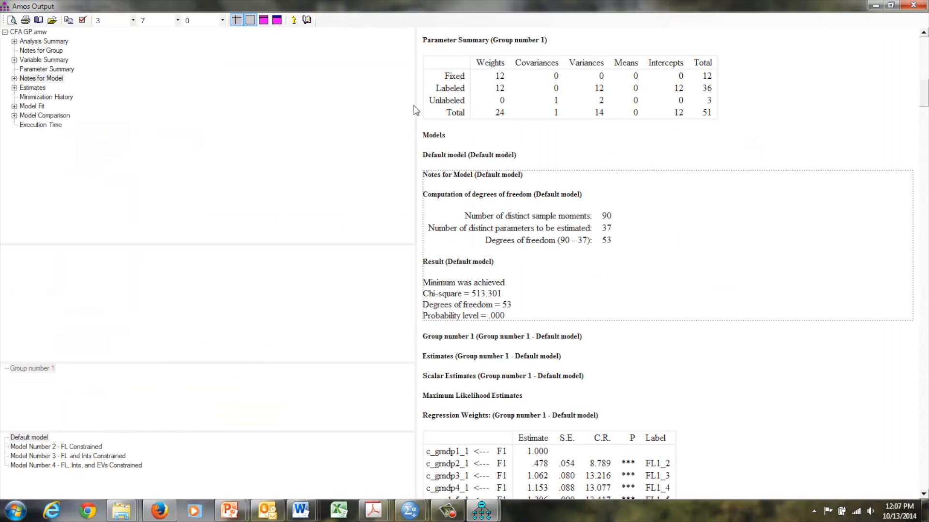
left_click_drag(415, 111, 216, 116)
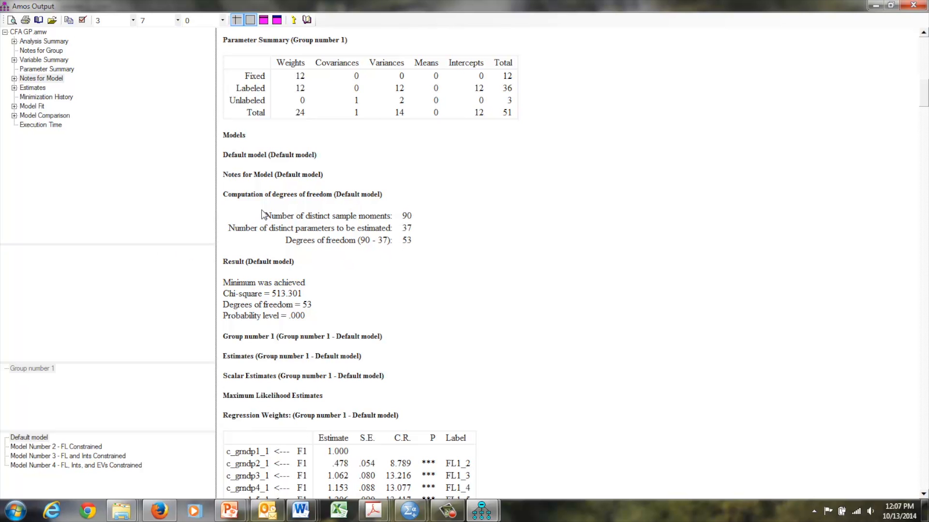
left_click(32, 107)
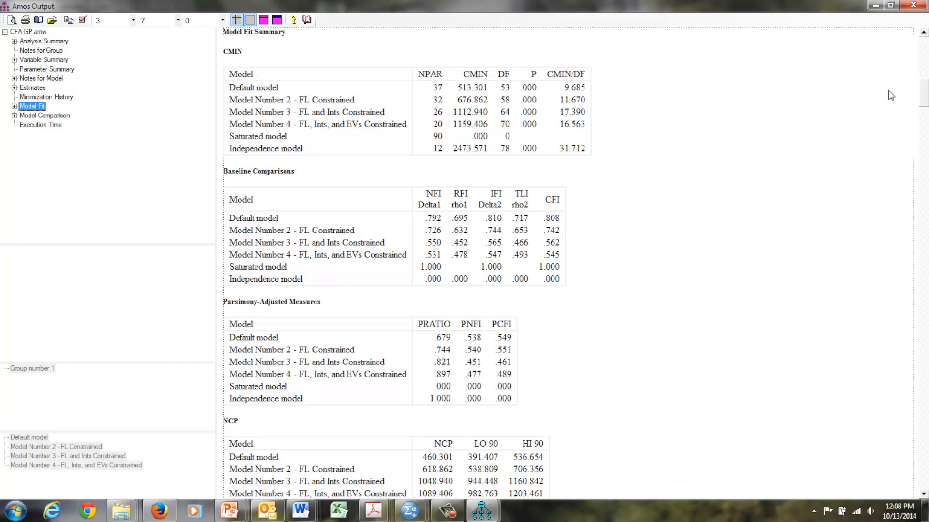
Step: Show the nested model comparisons and highlight the Model Number 2 - FL Constrained row under the assumption that the default model is correct
left_click(923, 83)
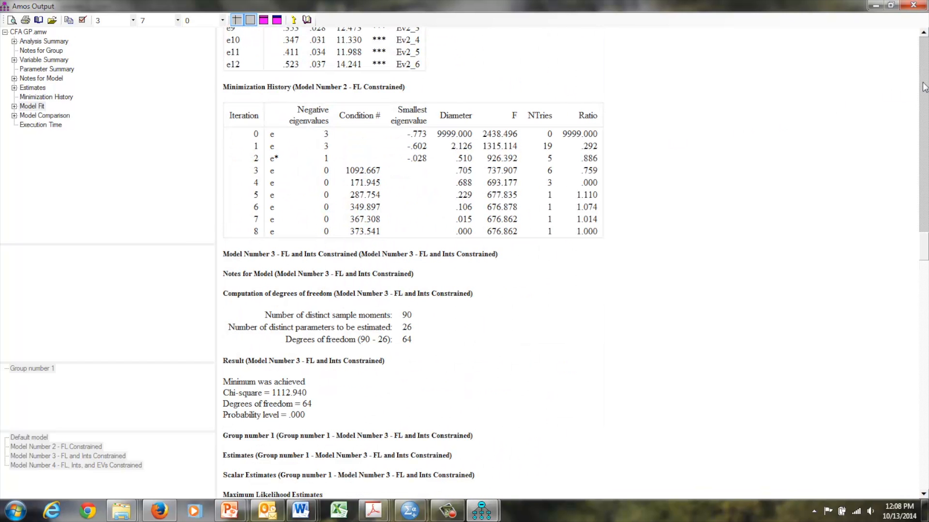
left_click_drag(923, 249, 924, 380)
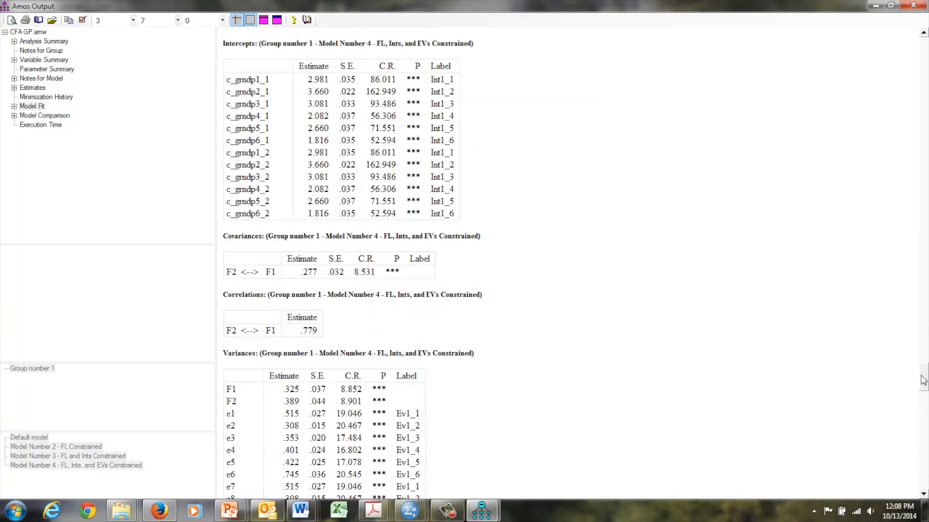
left_click(48, 117)
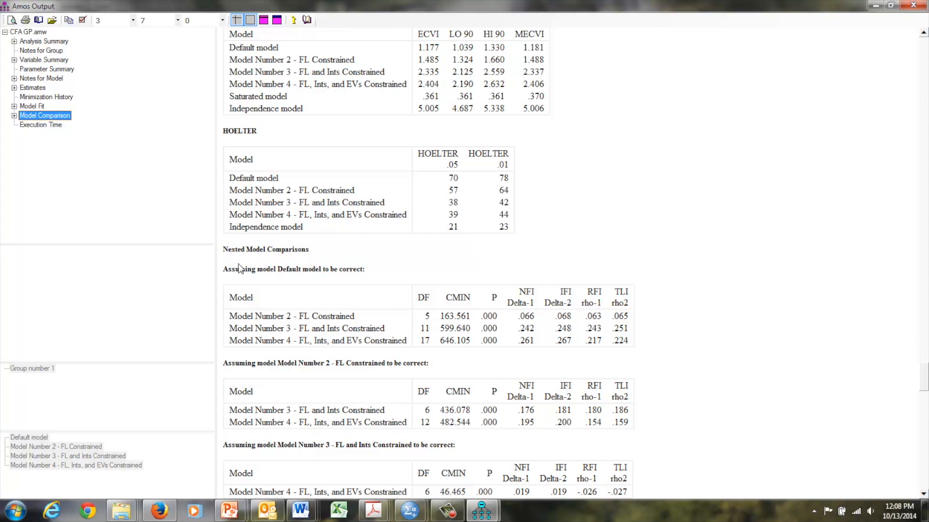
left_click(257, 270)
left_click_drag(257, 271, 349, 278)
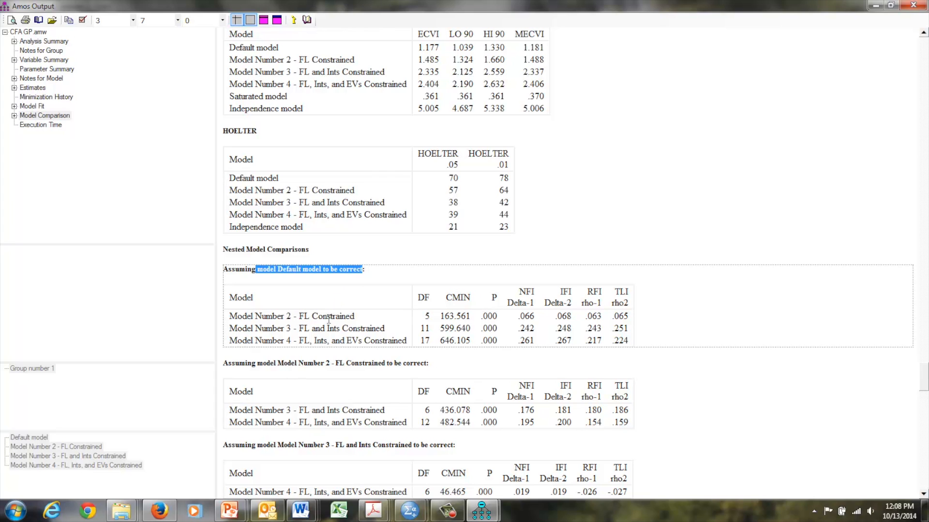
left_click_drag(354, 317, 244, 317)
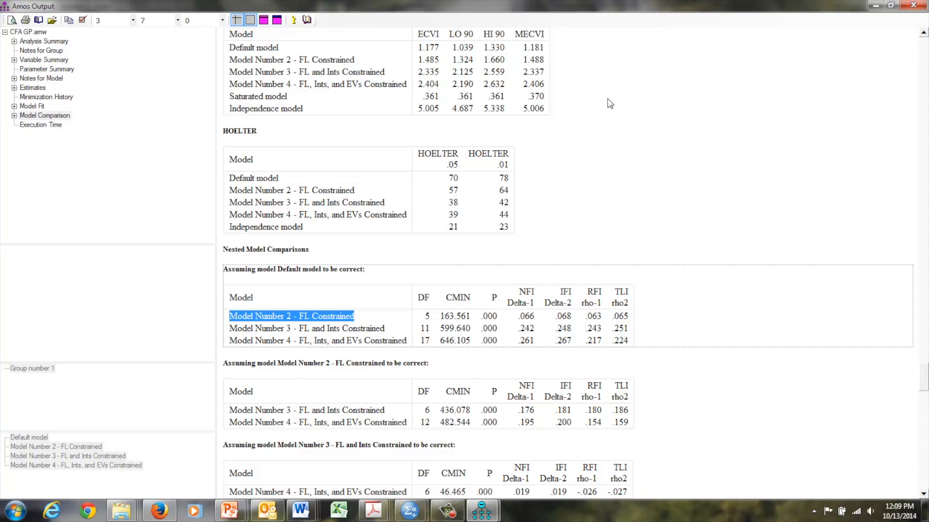
Step: Recheck the model fit table, return to the model comparisons and highlight the P value for Model Number 2 against the default model
left_click(36, 107)
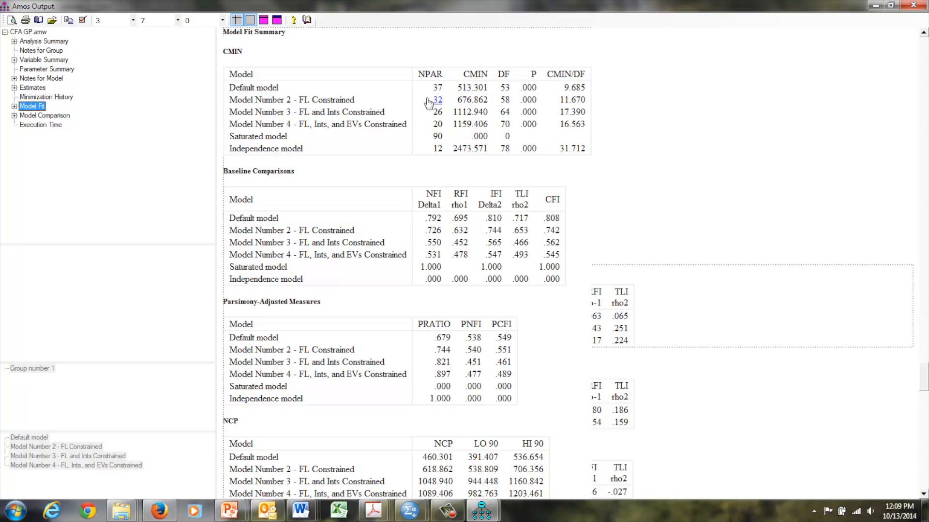
left_click(45, 115)
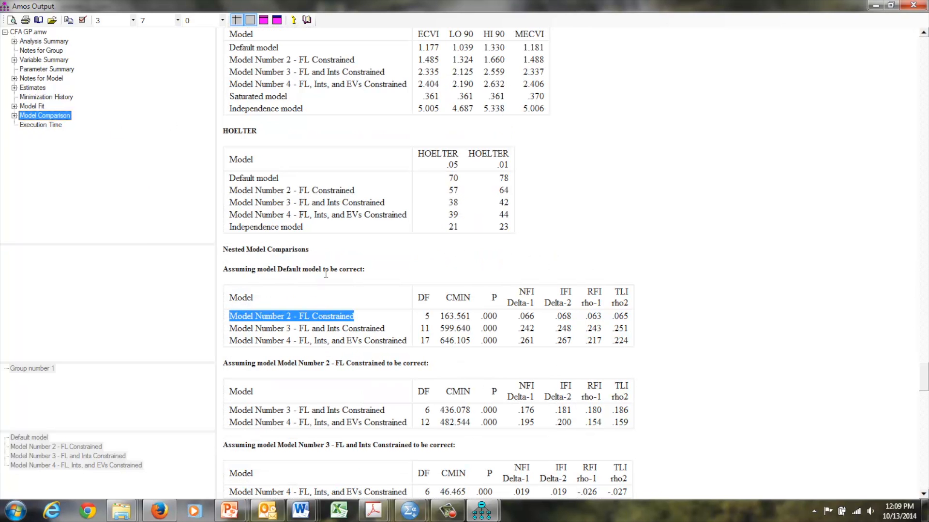
left_click(497, 317)
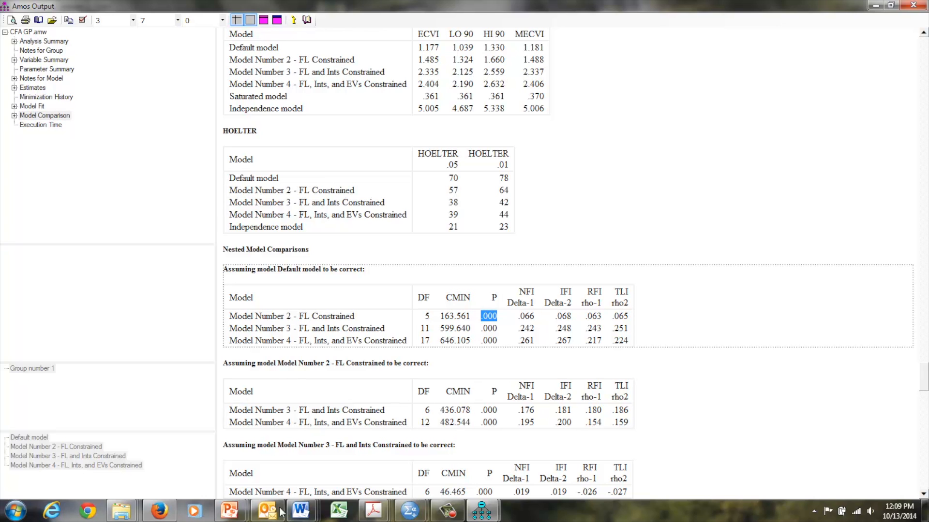
Step: Switch to Firefox and consult the chi-square critical values table
left_click(154, 510)
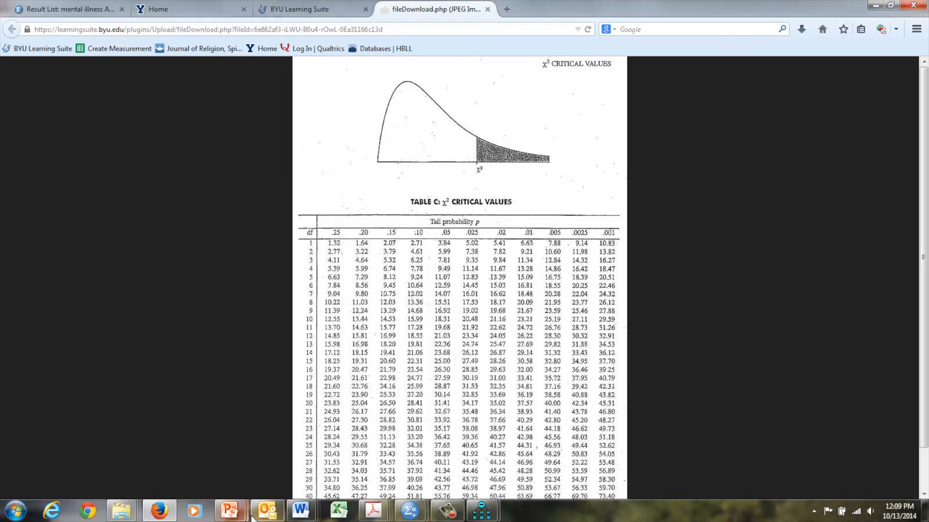
mouse_move(231, 516)
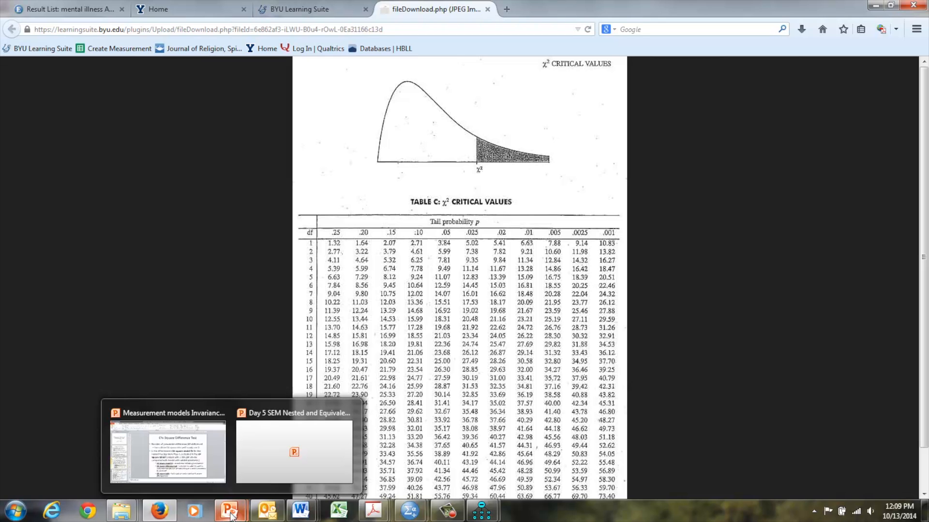
mouse_move(265, 517)
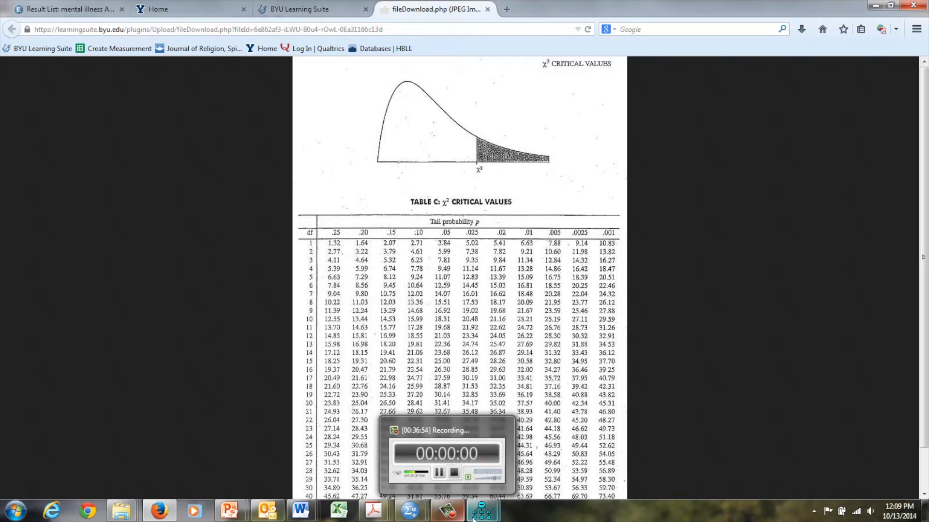
Step: Switch back to the Amos output and examine the nested comparisons that assume Model Number 2 and Model Number 3 to be correct
mouse_move(474, 517)
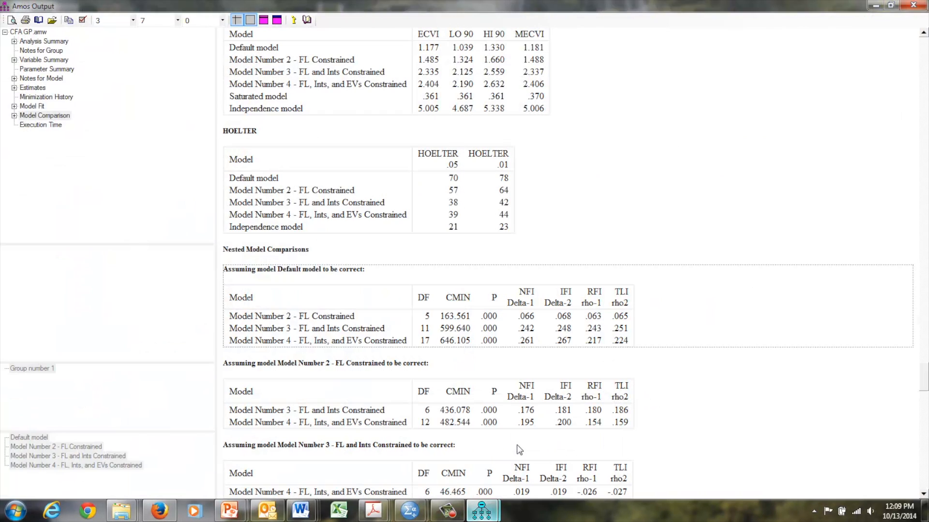
left_click(519, 449)
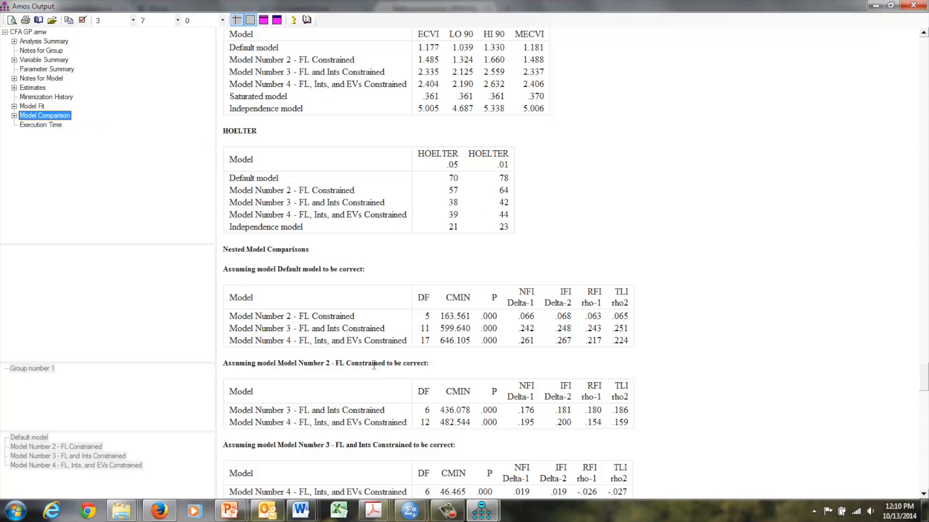
left_click(428, 361)
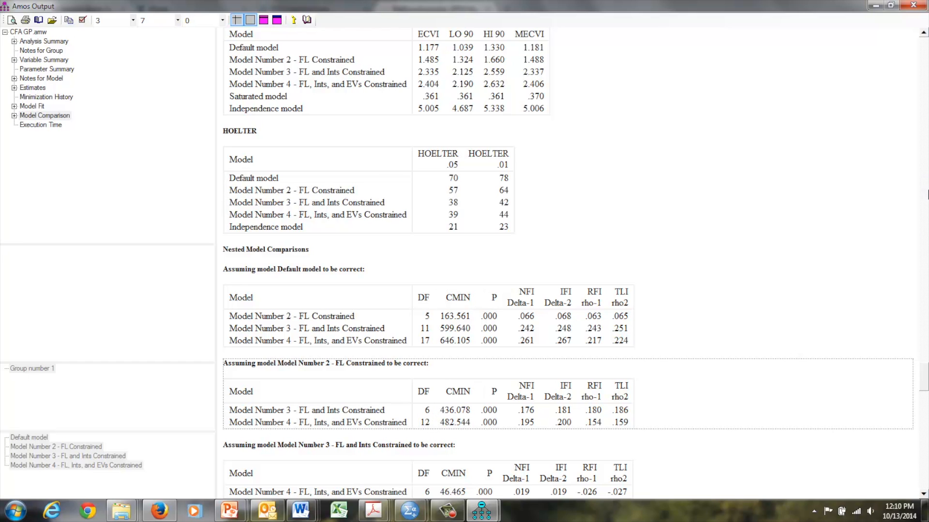
left_click_drag(920, 369, 923, 496)
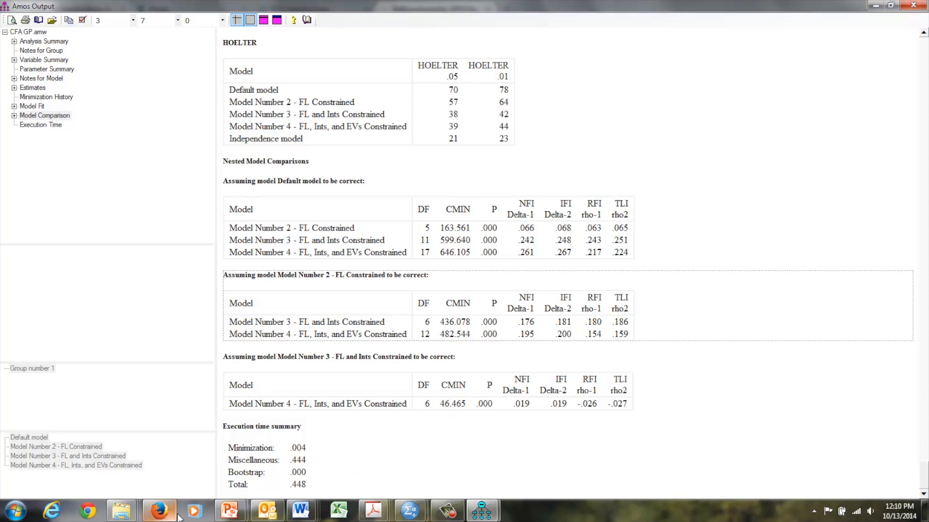
Step: Revisit the chi-square critical values table in Firefox, close the Amos output and return to the Amos path diagram
left_click(160, 511)
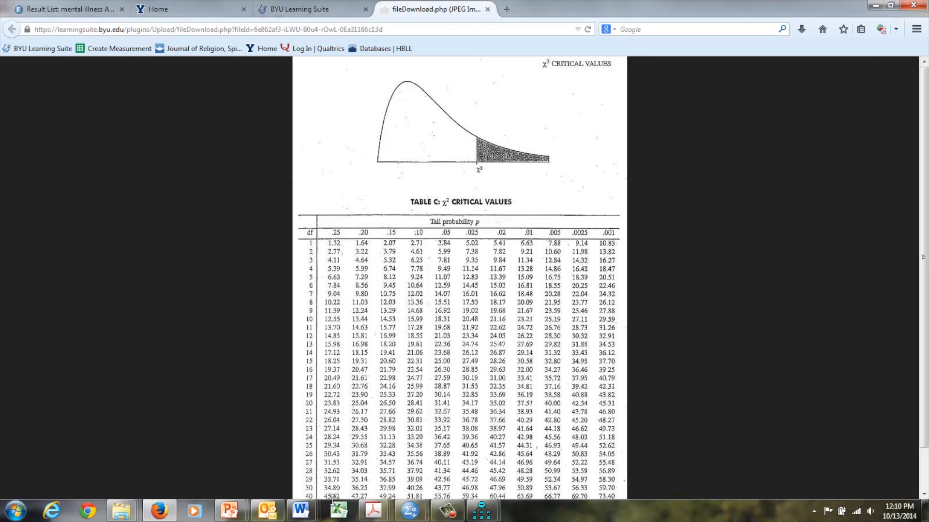
mouse_move(233, 511)
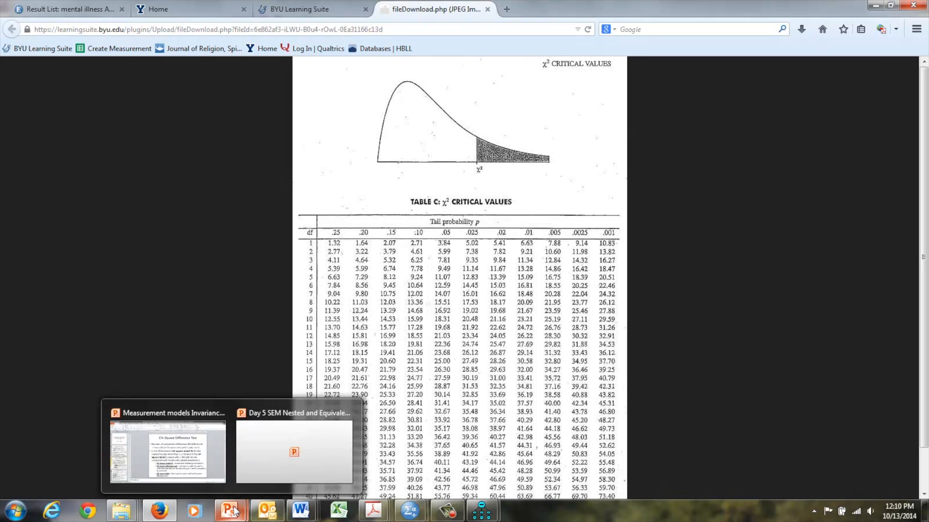
mouse_move(481, 511)
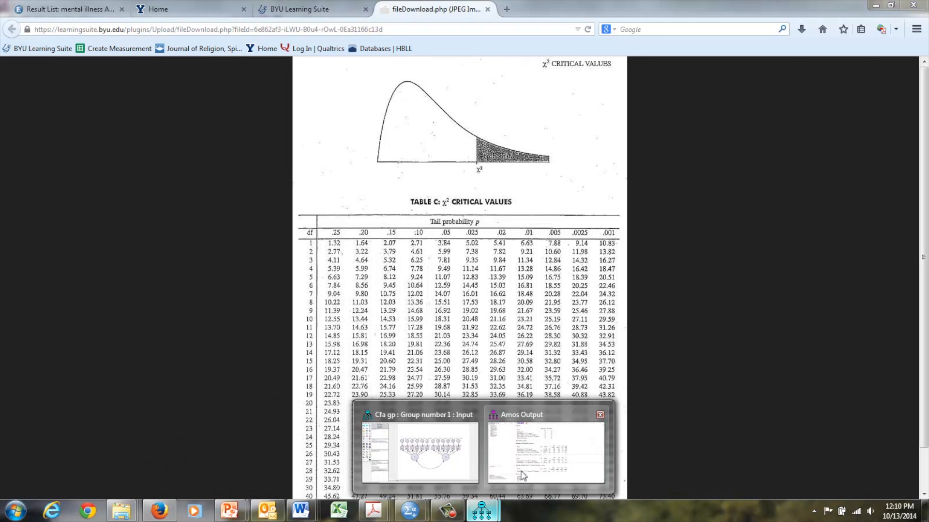
left_click(524, 476)
left_click(915, 6)
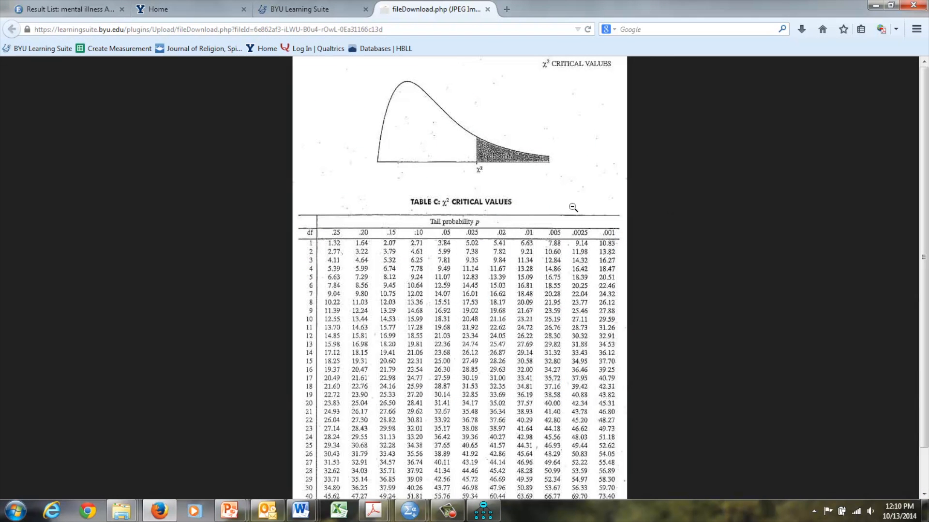
left_click(483, 512)
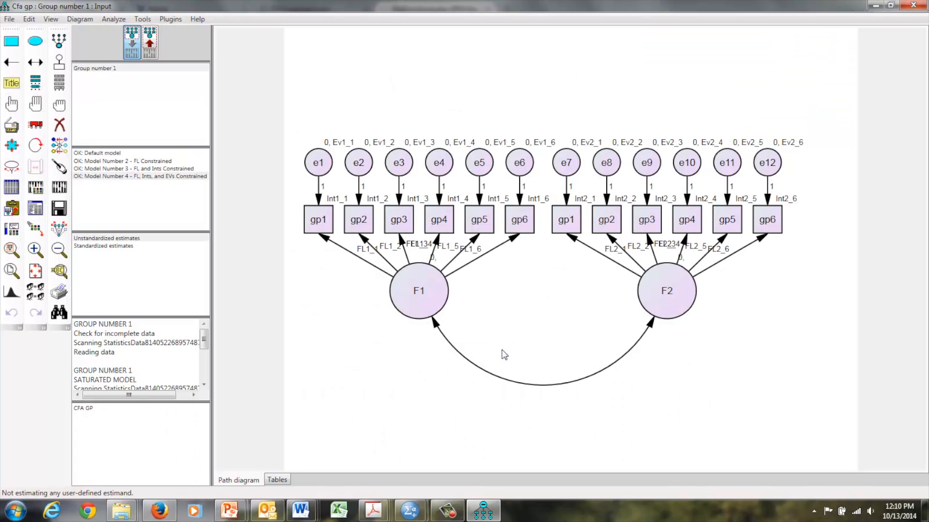
Step: Erase factor F2 and its six indicators gp1 to gp6 from the path diagram
left_click(59, 127)
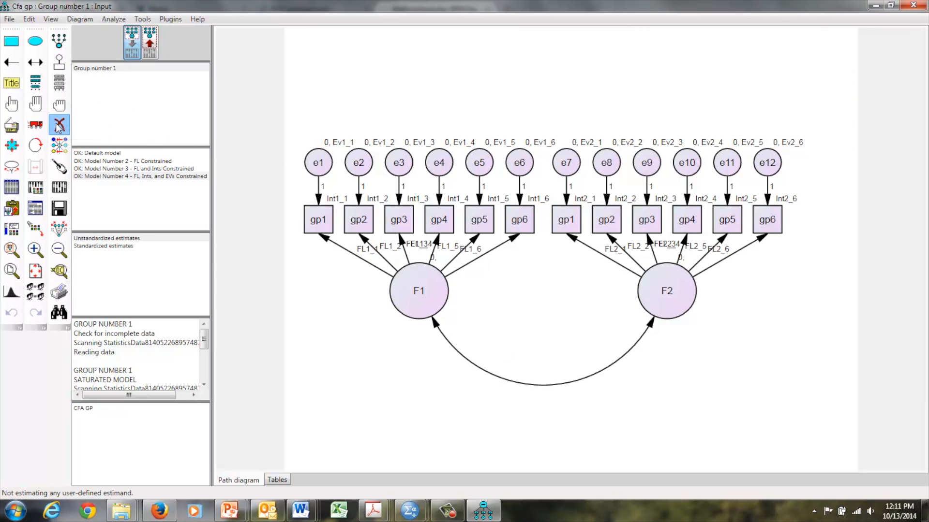
left_click(660, 300)
left_click(767, 219)
left_click(727, 219)
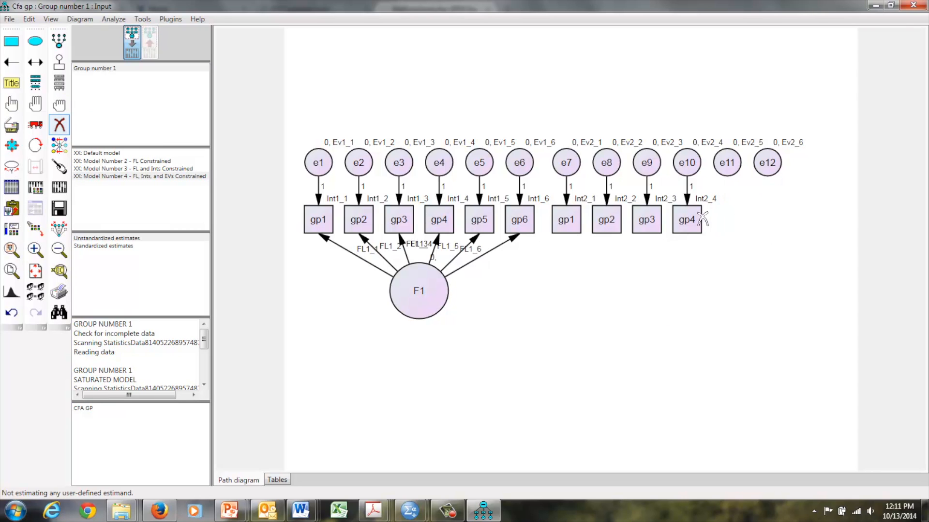
left_click(687, 220)
left_click(647, 219)
left_click(607, 219)
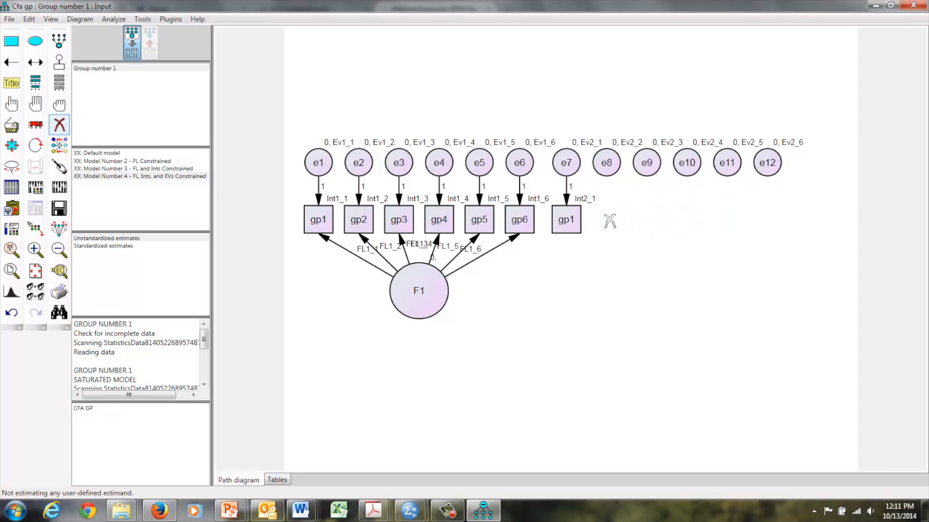
left_click(566, 220)
Step: Erase the leftover error terms e7 to e12 from the path diagram
left_click(567, 163)
left_click(607, 162)
left_click(646, 162)
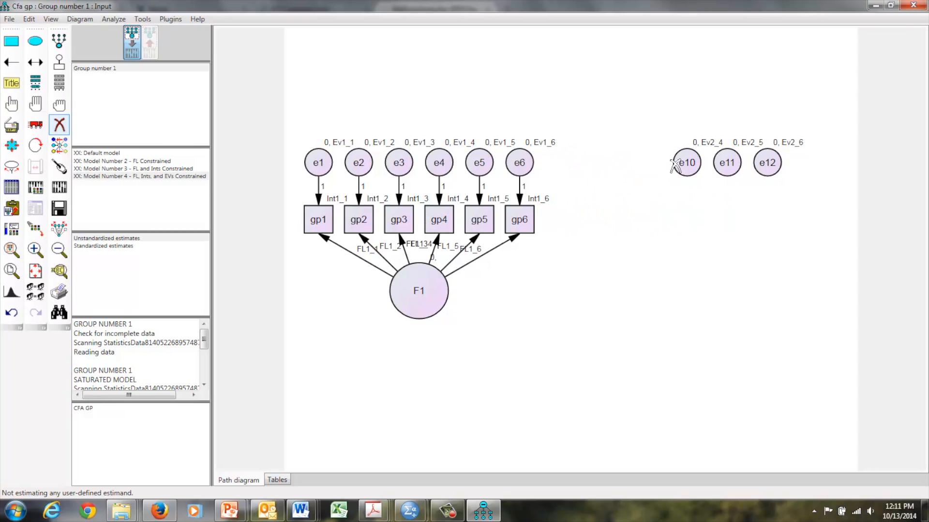
left_click(687, 162)
left_click(725, 162)
left_click(774, 161)
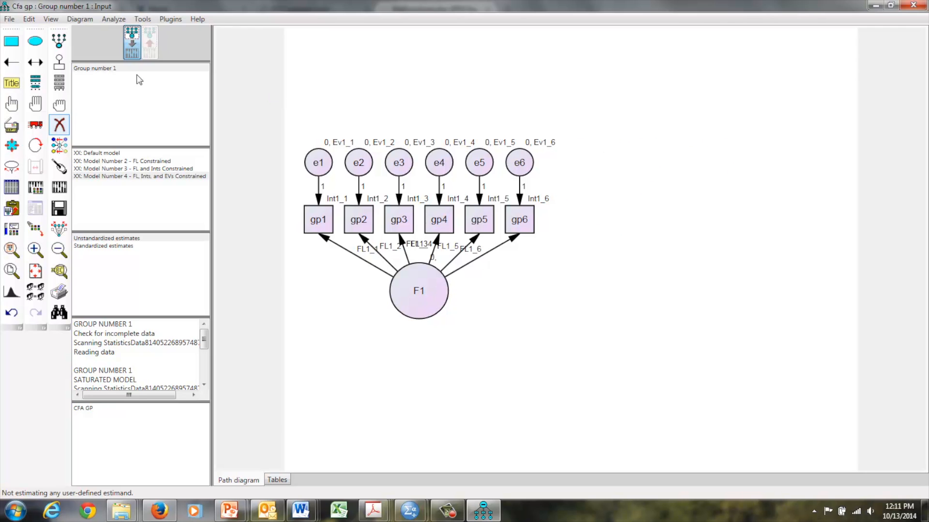
Step: Rename the existing group as "Group number 1 - single parents"
double_click(107, 70)
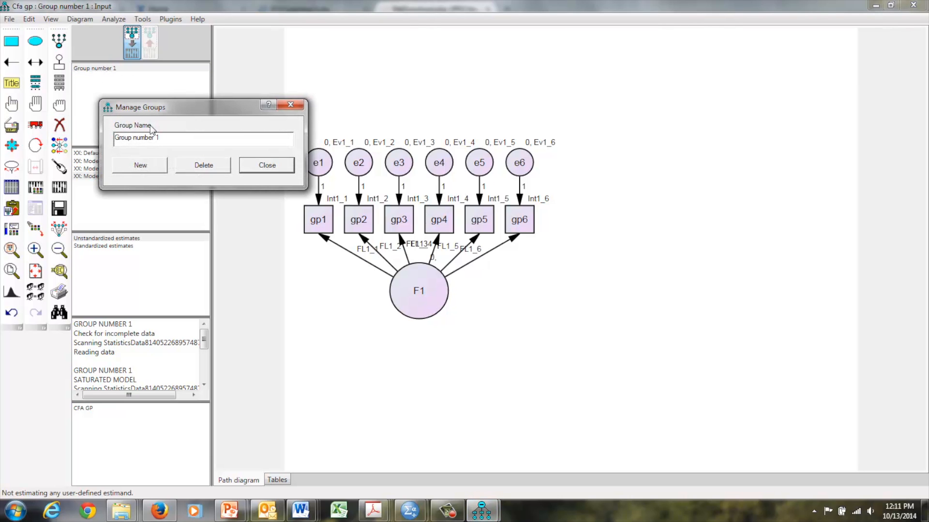
left_click(165, 138)
type("- single parents")
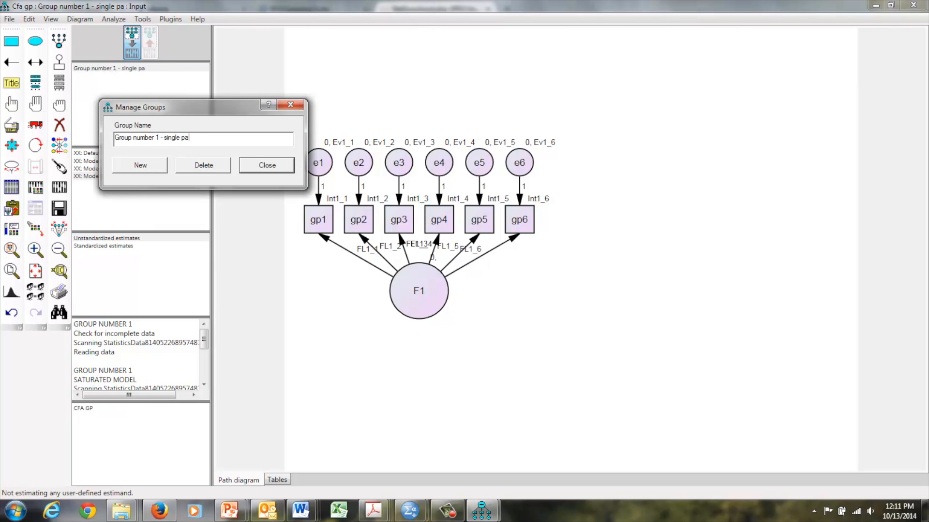
Step: Add a second group named "Group number 2 - Two parents" and close the group management dialog
left_click(141, 166)
left_click(169, 138)
type("- ")
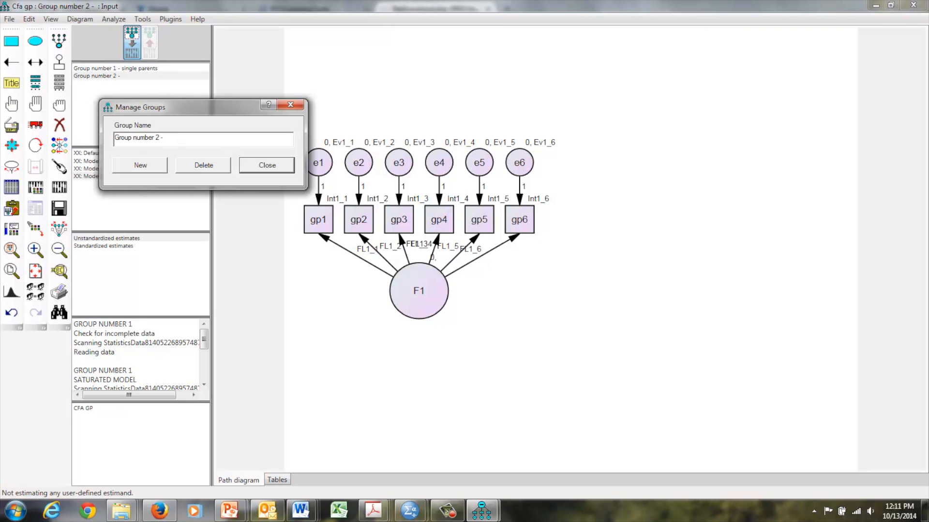
type("Two parents")
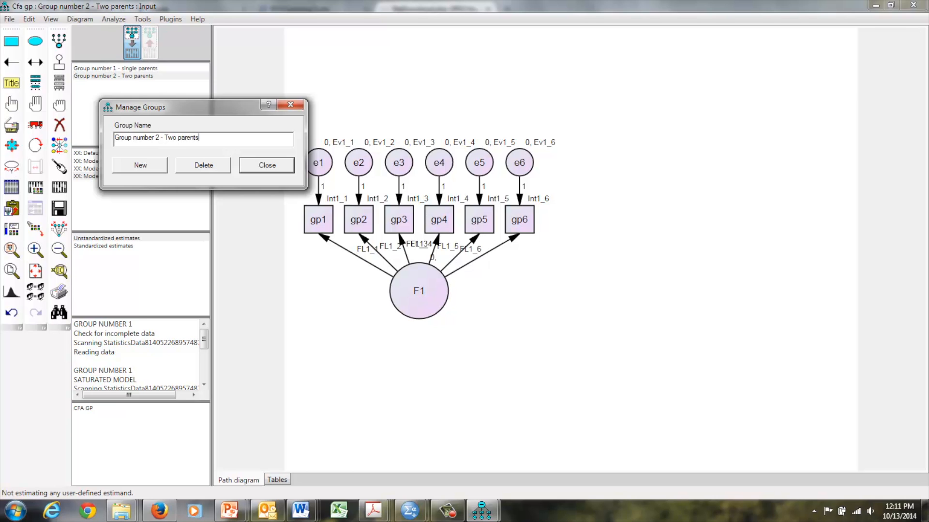
left_click(266, 165)
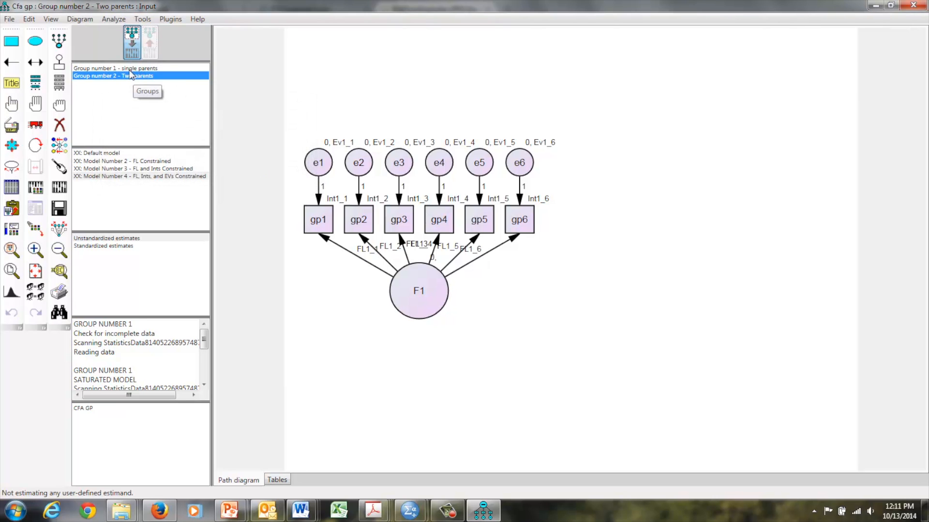
Step: Assign FamStruct1_1 as the grouping variable for the single parents group and set its group value to 2
left_click(11, 187)
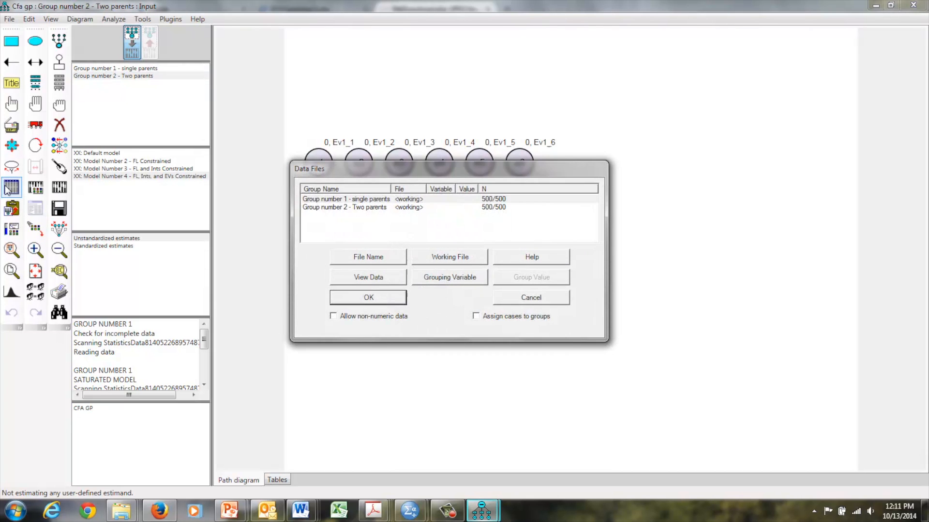
left_click(344, 200)
left_click(450, 277)
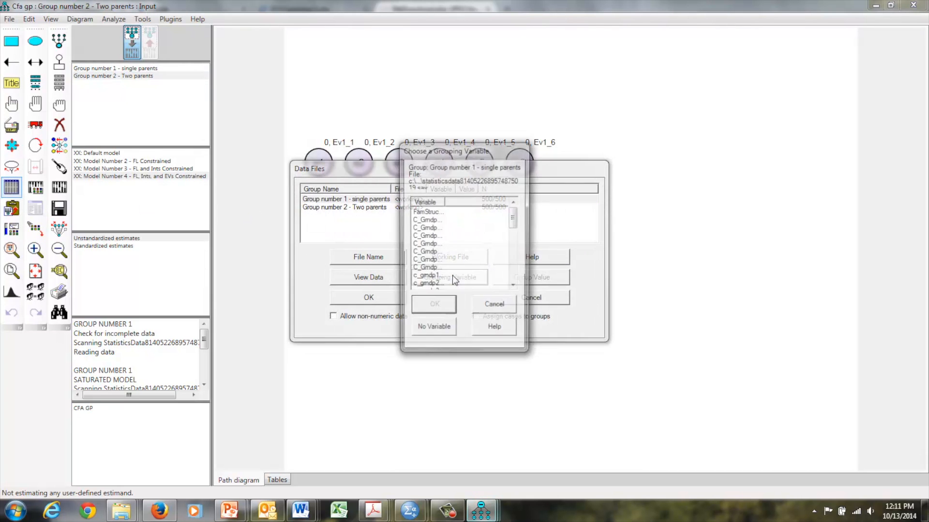
left_click(433, 212)
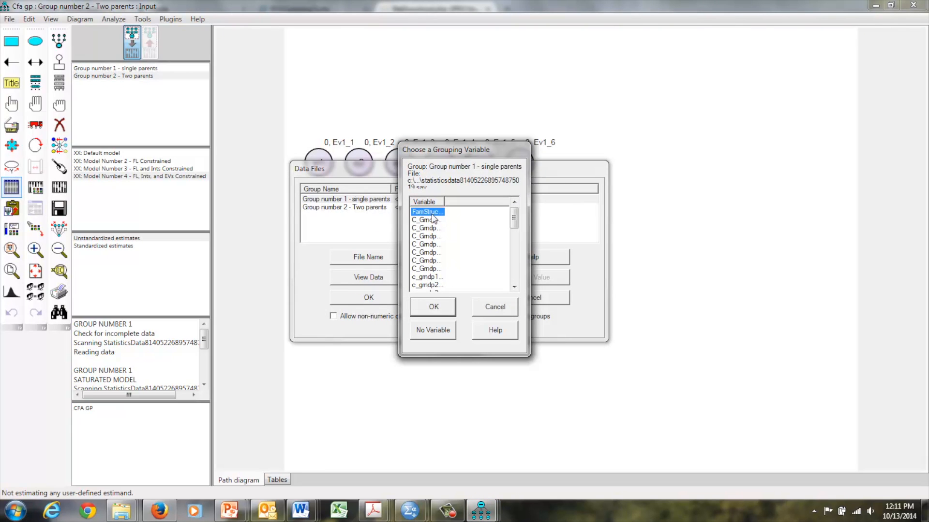
left_click(433, 307)
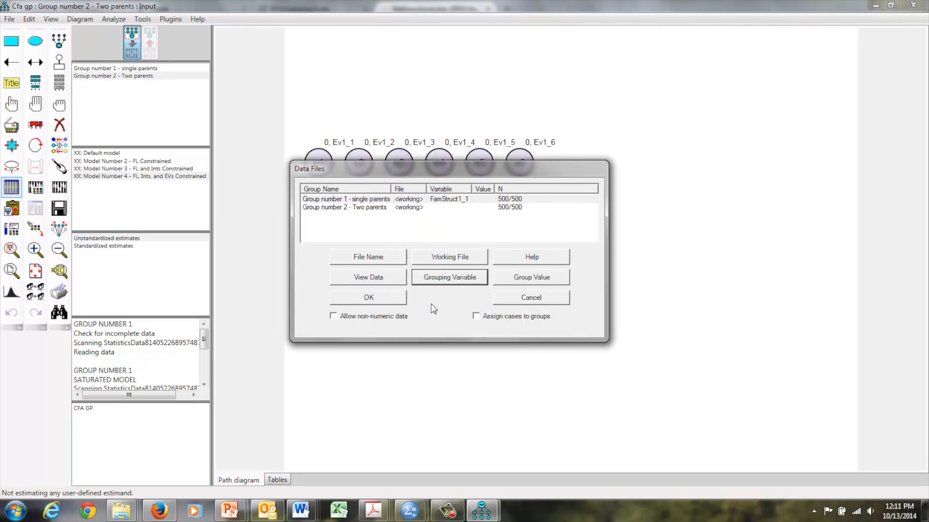
left_click(516, 281)
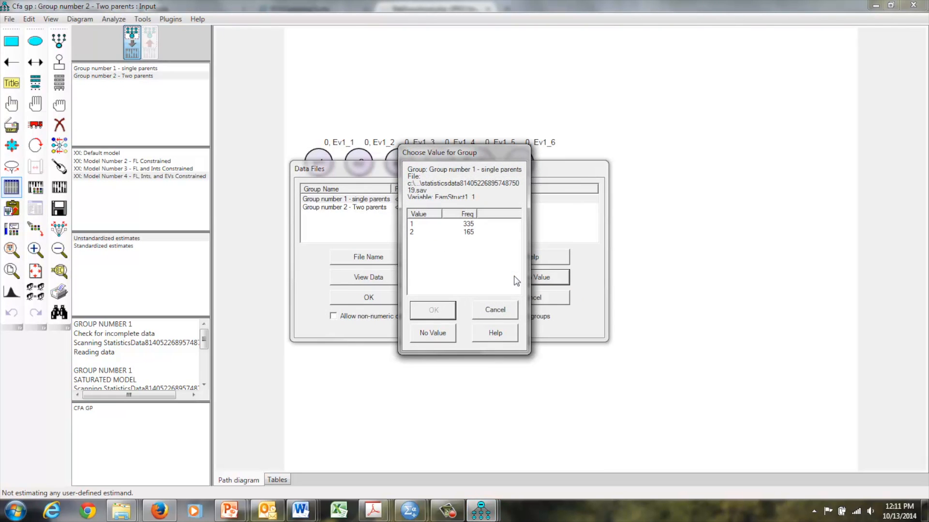
left_click(415, 234)
left_click(438, 309)
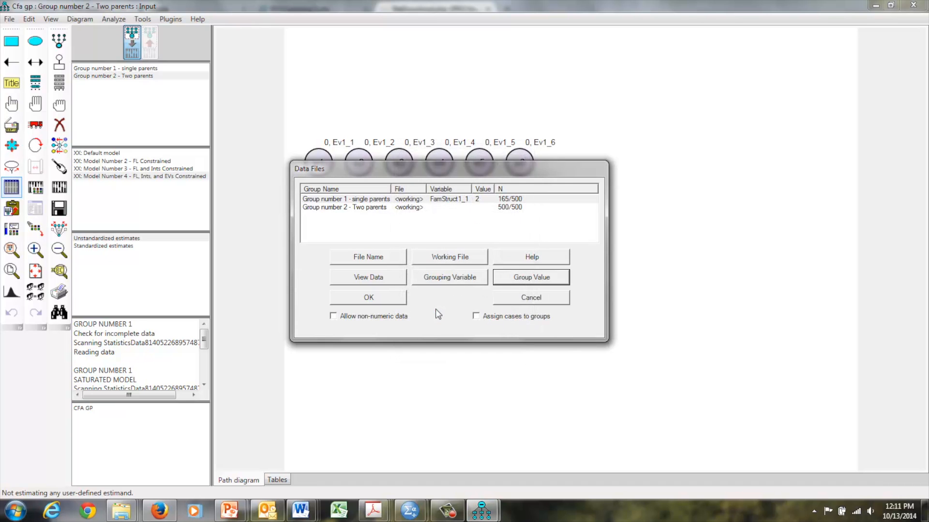
Step: Assign FamStruct1_1 as the grouping variable for the Two parents group with group value 1 and save the data file settings
left_click(419, 208)
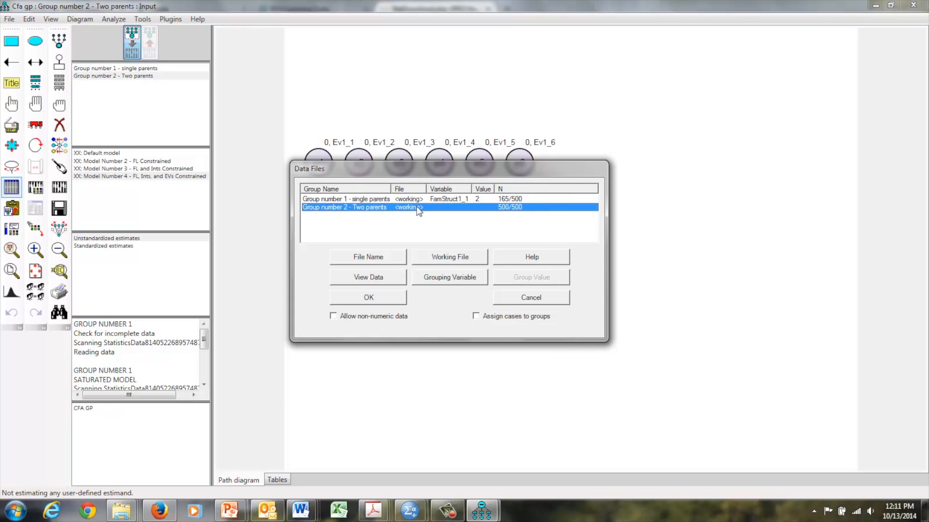
left_click(440, 278)
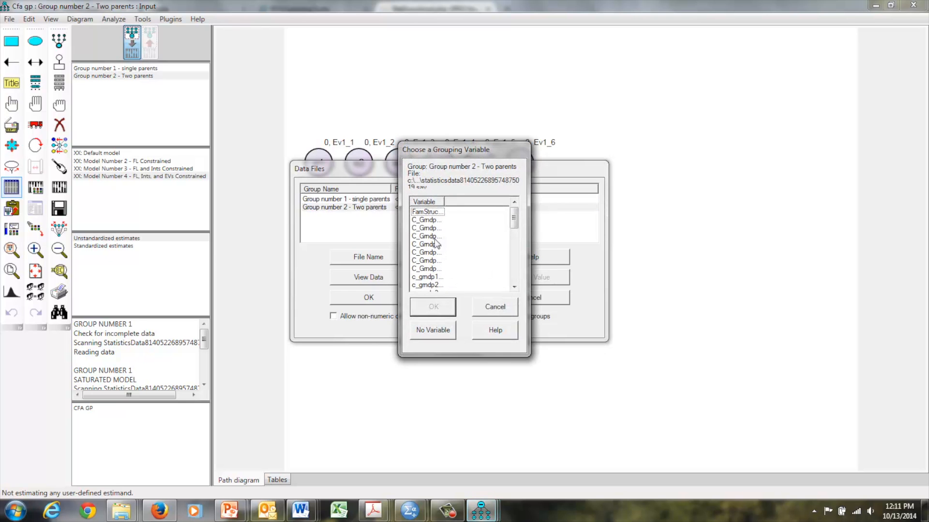
left_click(428, 211)
left_click(434, 307)
left_click(521, 275)
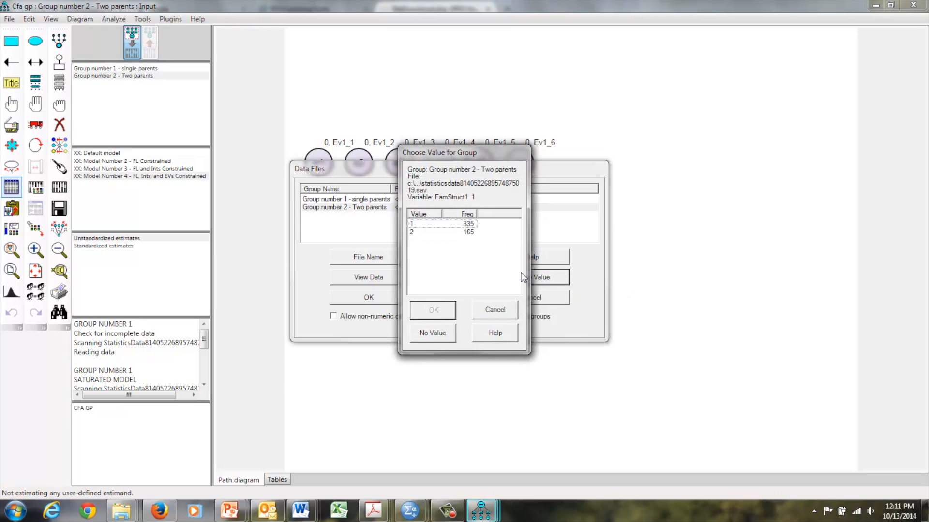
left_click(450, 224)
left_click(435, 309)
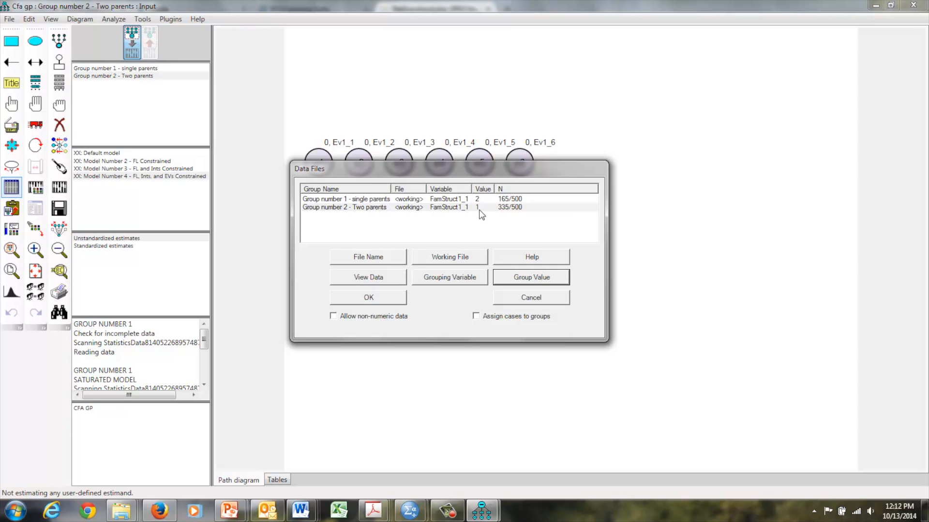
left_click(368, 297)
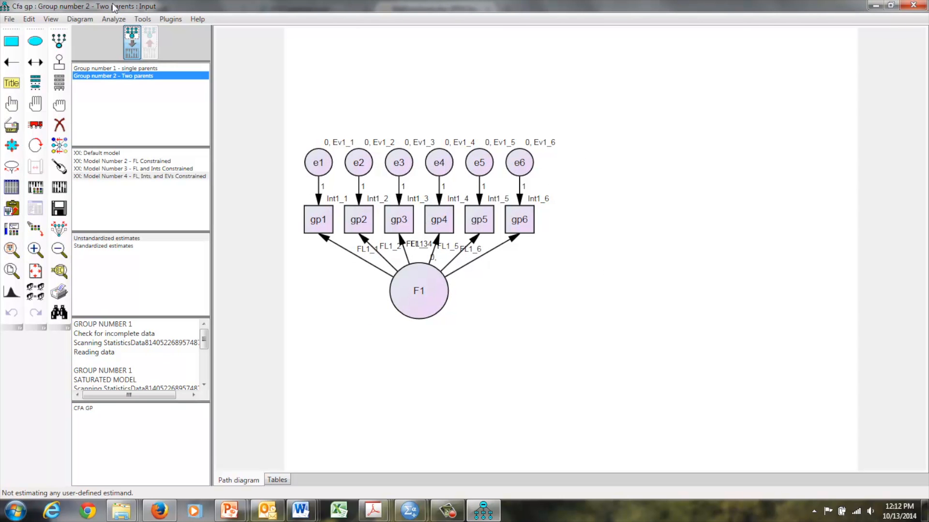
Step: Allow different path diagrams for different groups in the interface properties and accept lifting the same-diagram requirement
left_click(110, 68)
left_click(109, 76)
left_click(111, 71)
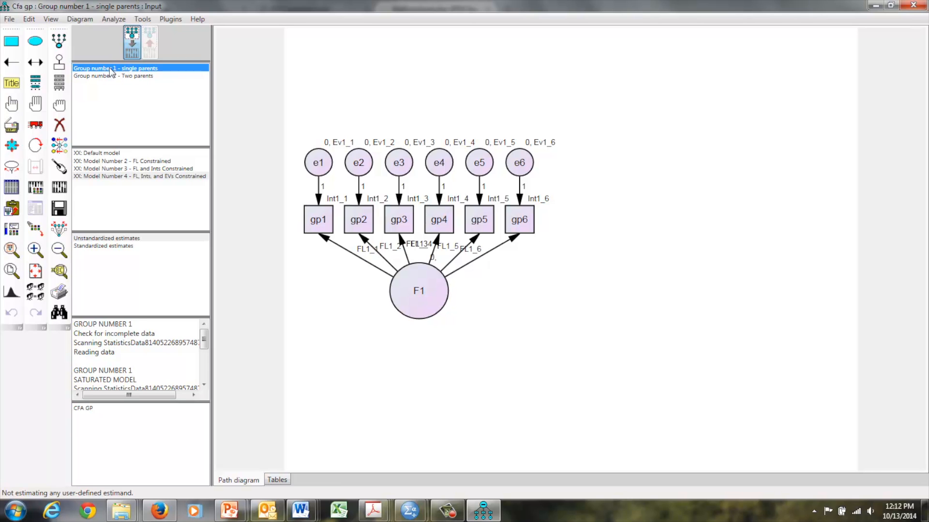
left_click(84, 21)
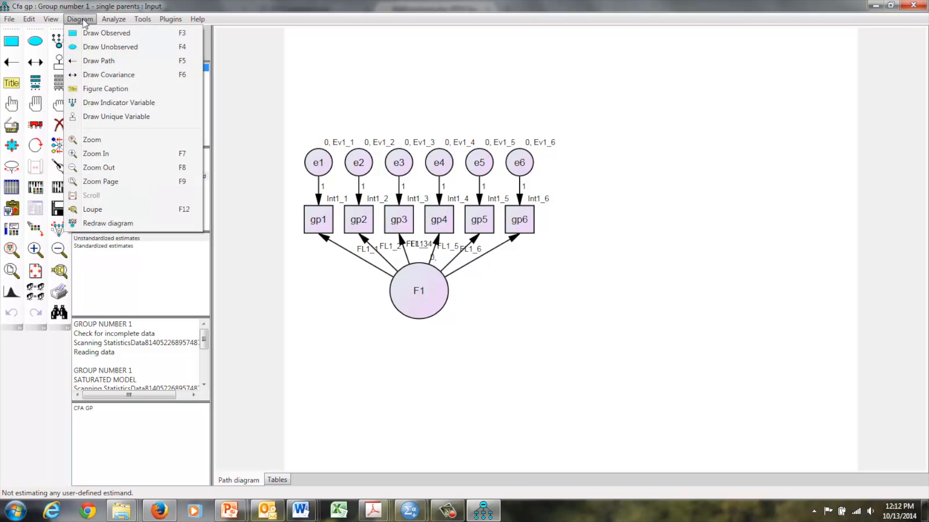
left_click(57, 21)
left_click(53, 22)
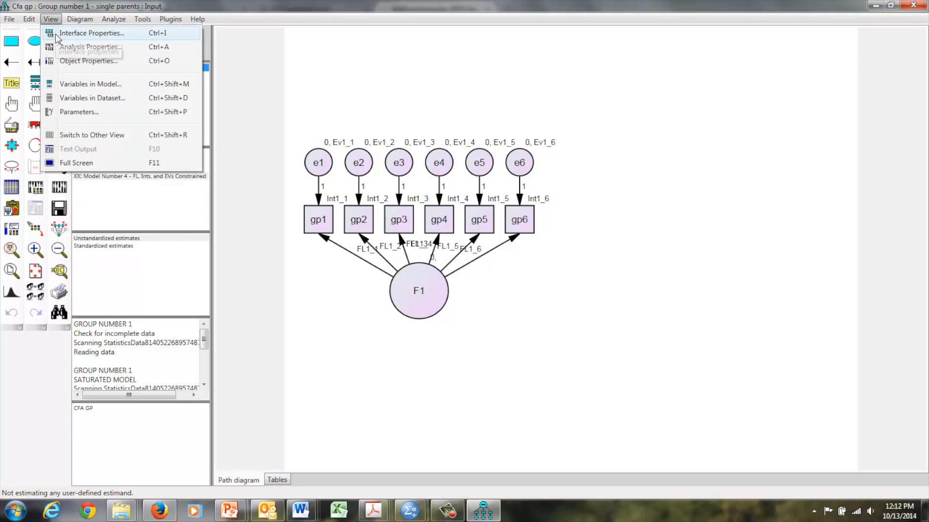
left_click(72, 33)
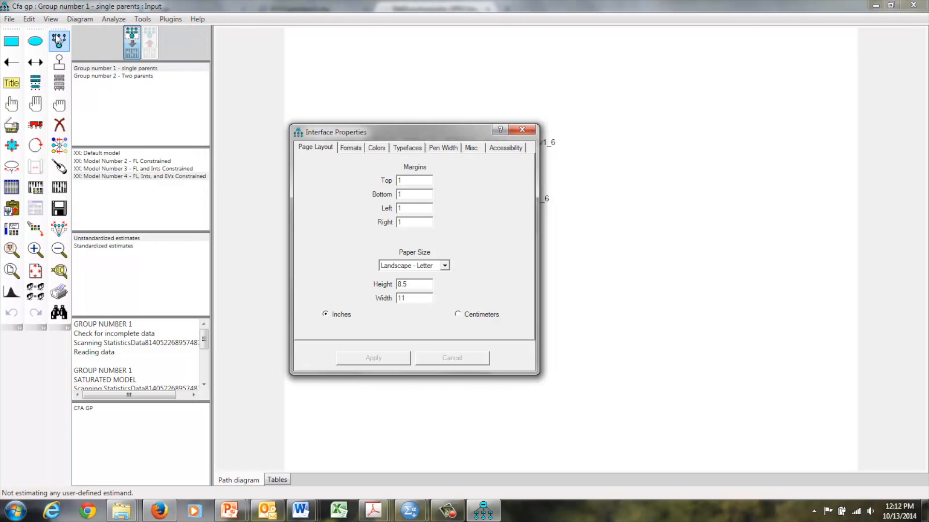
left_click(472, 150)
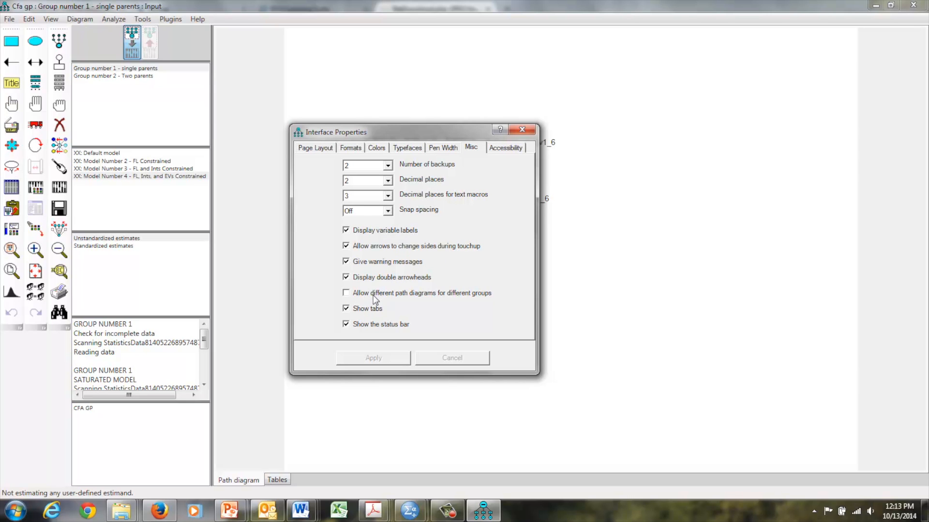
left_click(345, 293)
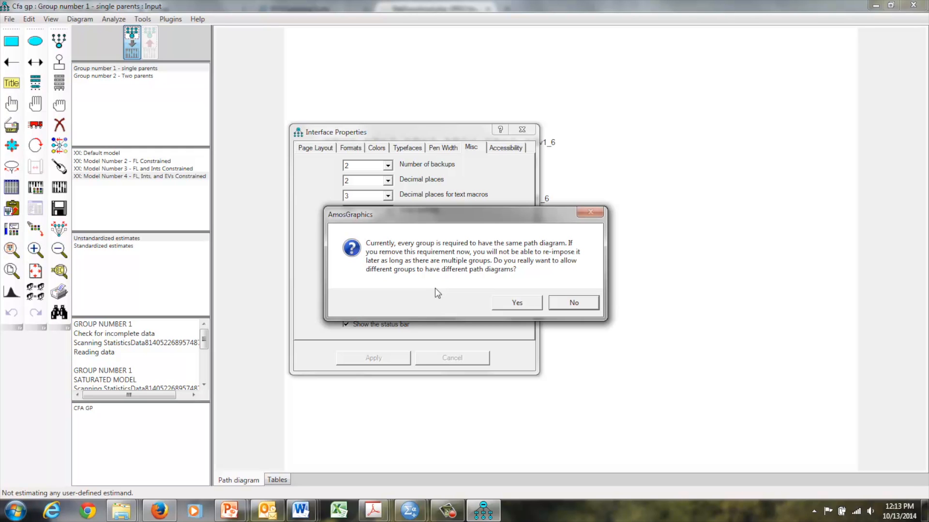
left_click(514, 305)
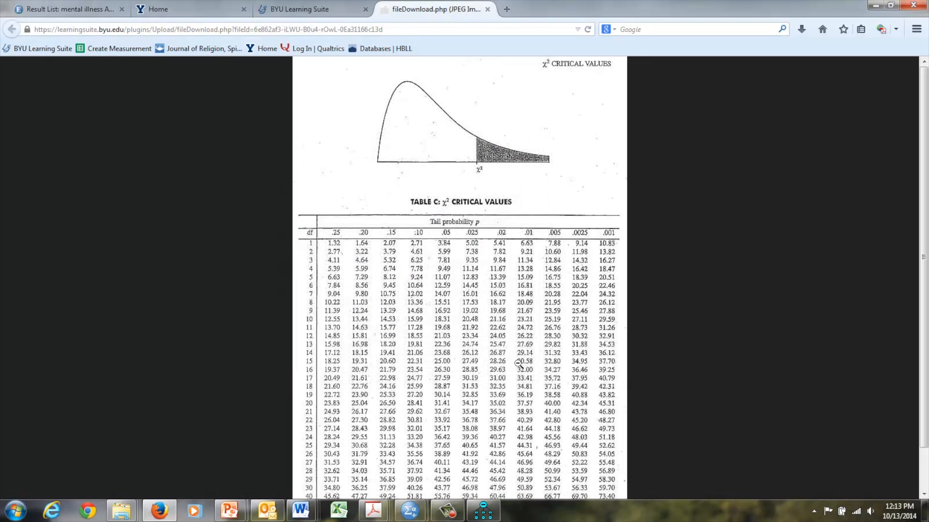
left_click(482, 516)
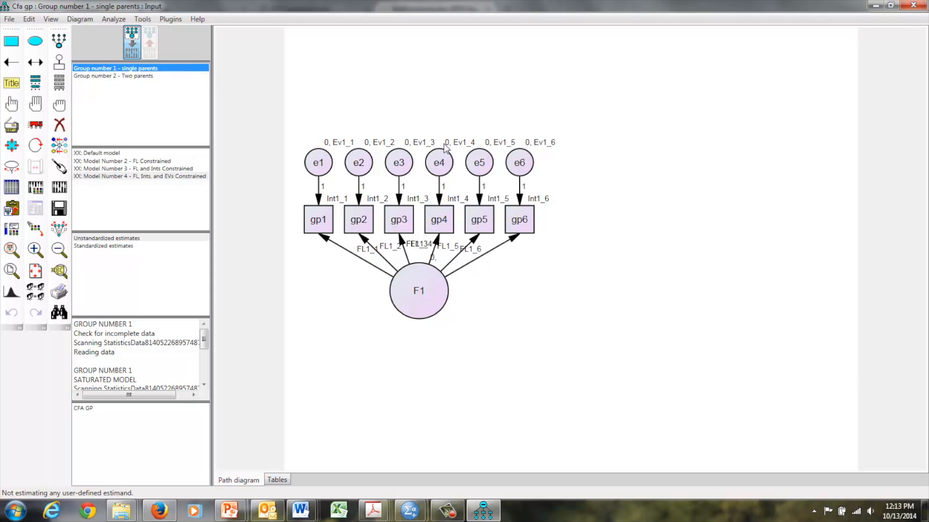
Step: In the Two parents group, rename the error variances of e1, e2 and e3 as TEv1_1, TEv1_2 and TEv1_3
left_click(140, 76)
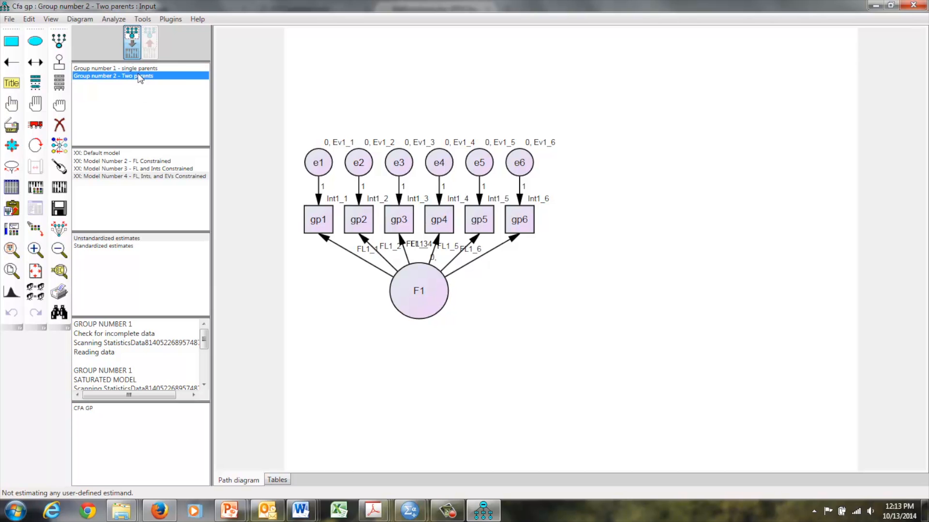
double_click(321, 164)
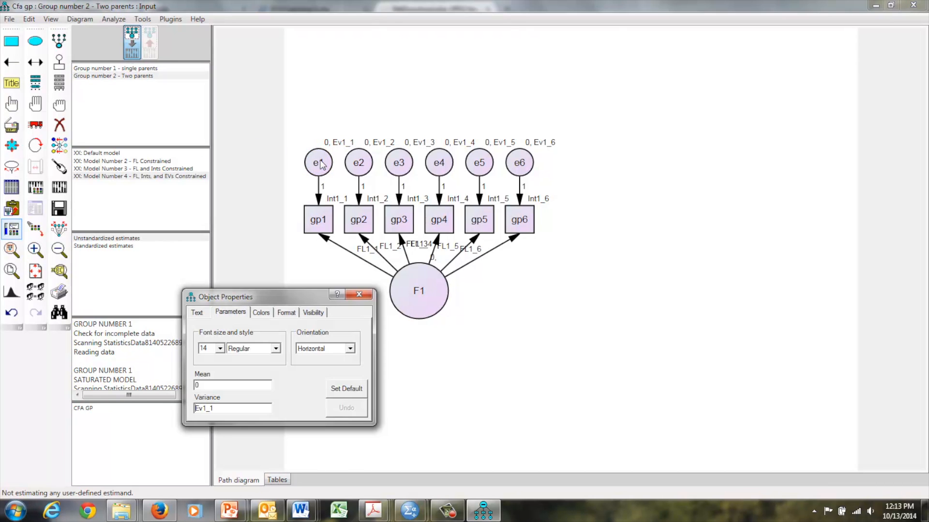
left_click(232, 406)
type("T")
left_click(367, 160)
key("Left")
key("Left")
type("T")
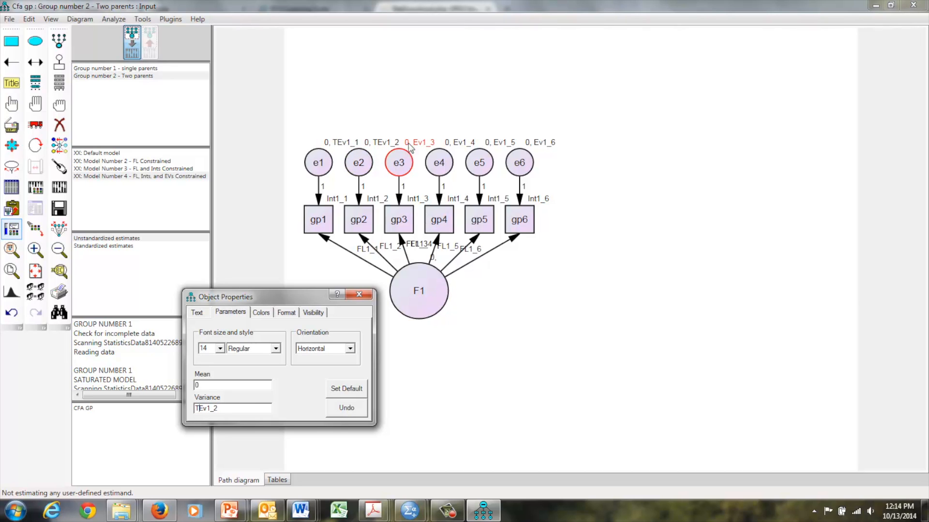
left_click(401, 161)
key("Left")
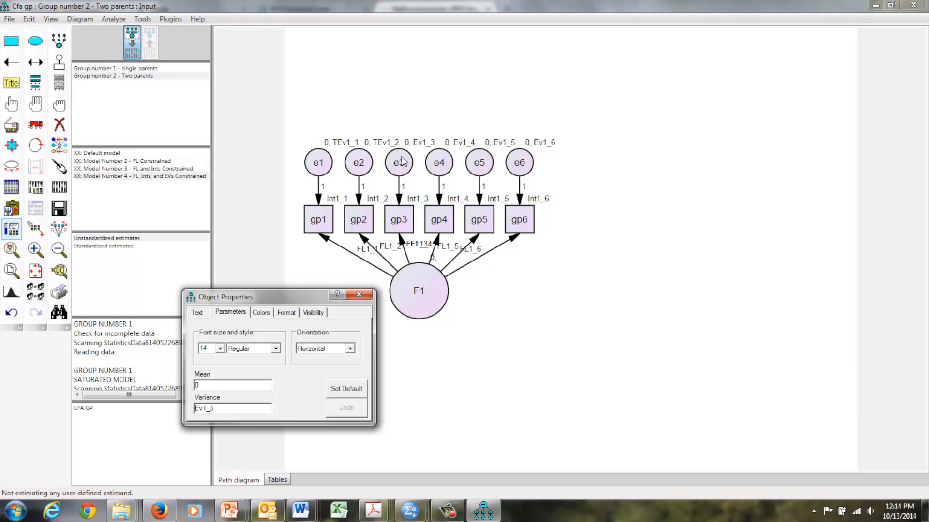
type("T")
Step: Rename the error variances of e4, e5 and e6 in the Two parents group as TEv1_4, TEv1_5 and TEv1_6
left_click(438, 167)
key("Left")
type("T")
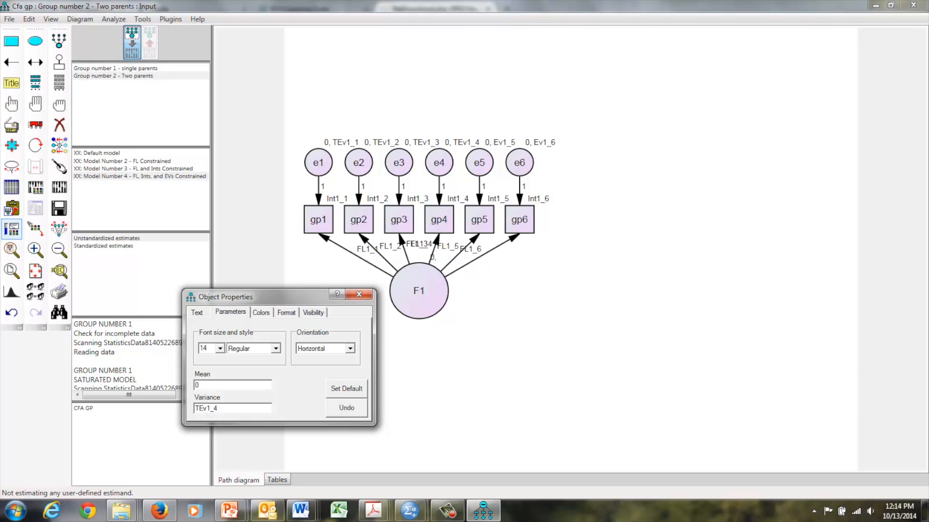
left_click(480, 165)
key("Left")
type("T")
left_click(519, 162)
key("Left")
type("T")
Step: Rename the Two parents intercepts of gp1, gp2 and gp3 as TInt1_1, TInt1_2 and TInt1_3
left_click(319, 221)
key("Left")
type("T")
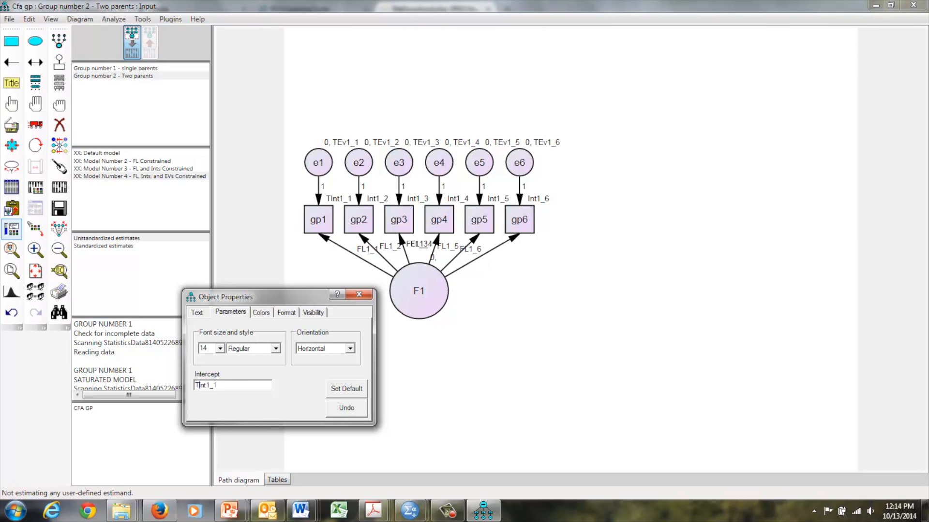
left_click(357, 222)
key("Left")
type("T")
left_click(395, 223)
key("Left")
type("T")
Step: Rename the Two parents intercepts of gp4, gp5 and gp6 as TInt1_4, TInt1_5 and TInt1_6
left_click(438, 224)
key("Left")
type("T")
left_click(476, 223)
key("Left")
type("T")
left_click(520, 221)
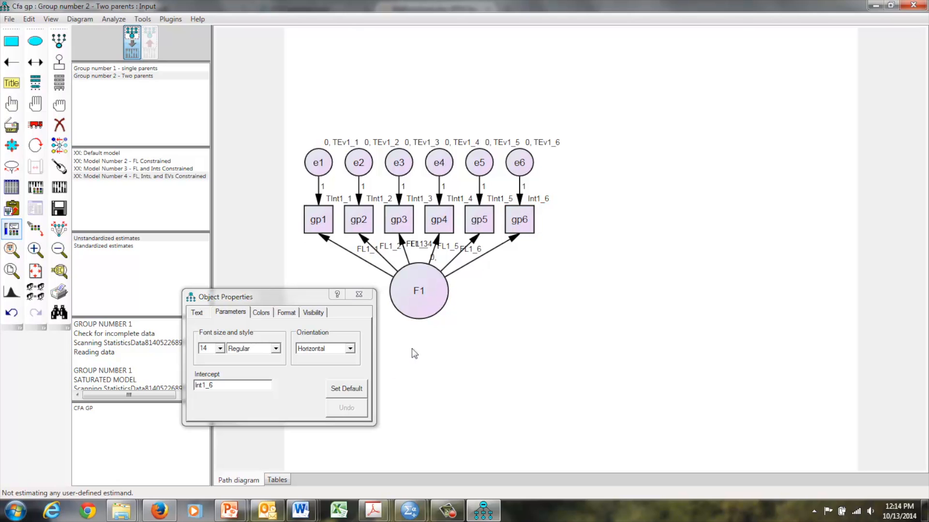
left_click(216, 386)
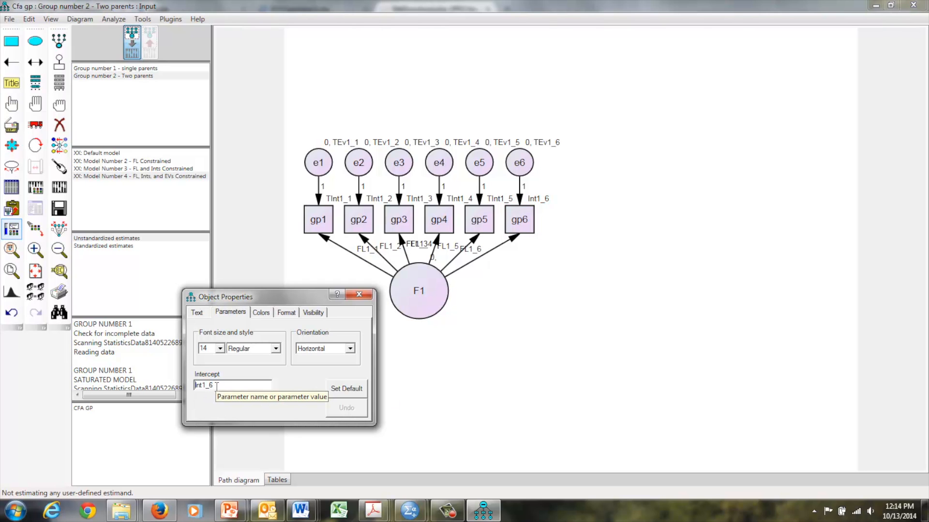
type("T")
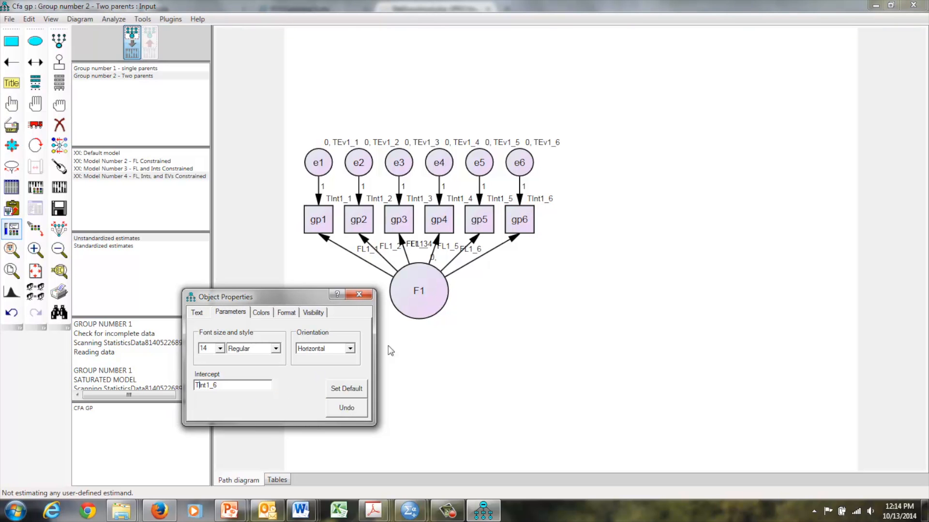
Step: Rename the regression weights from F1 to gp1, gp2 and gp3 as TFL1_1, TFL1_2 and TFL1_3
left_click(327, 242)
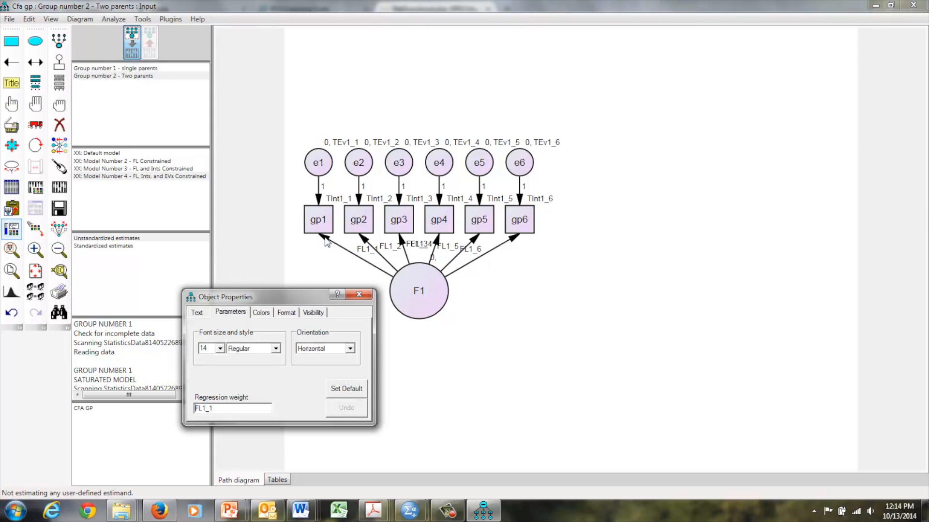
type("T")
left_click(366, 243)
type("T")
left_click(400, 239)
type("T")
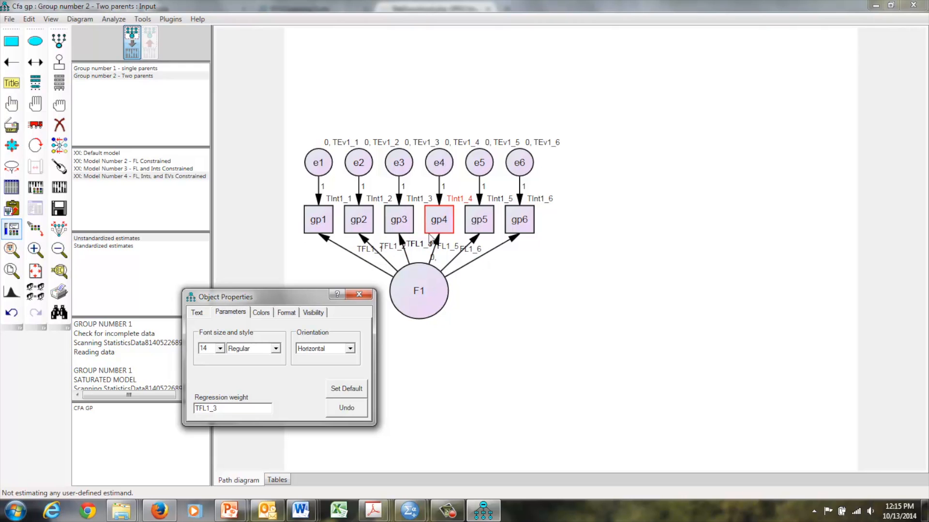
Step: Rename the regression weights from F1 to gp4, gp5 and gp6 as TFL1_4, TFL1_5 and TFL1_6, and close the object properties
left_click(438, 244)
key("Home")
type("T")
left_click(473, 239)
key("Home")
left_click(516, 240)
key("Left")
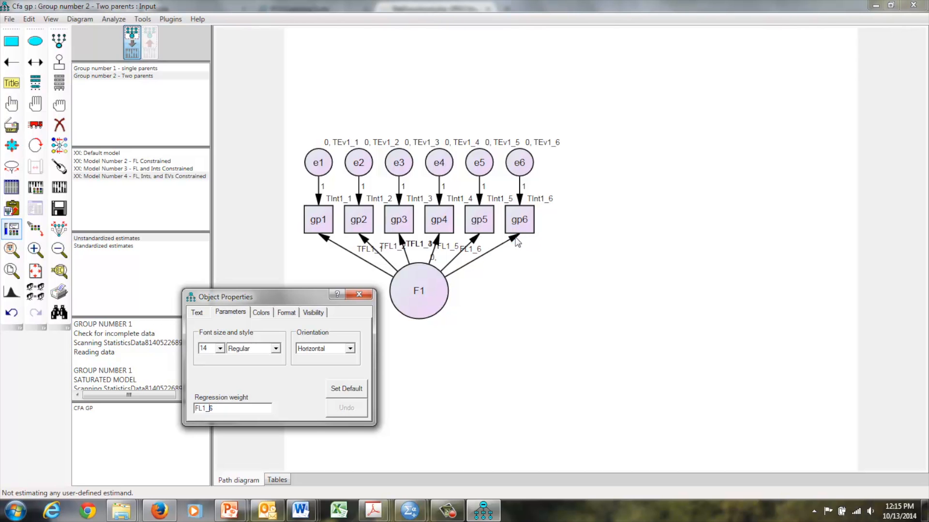
type("T")
left_click(359, 295)
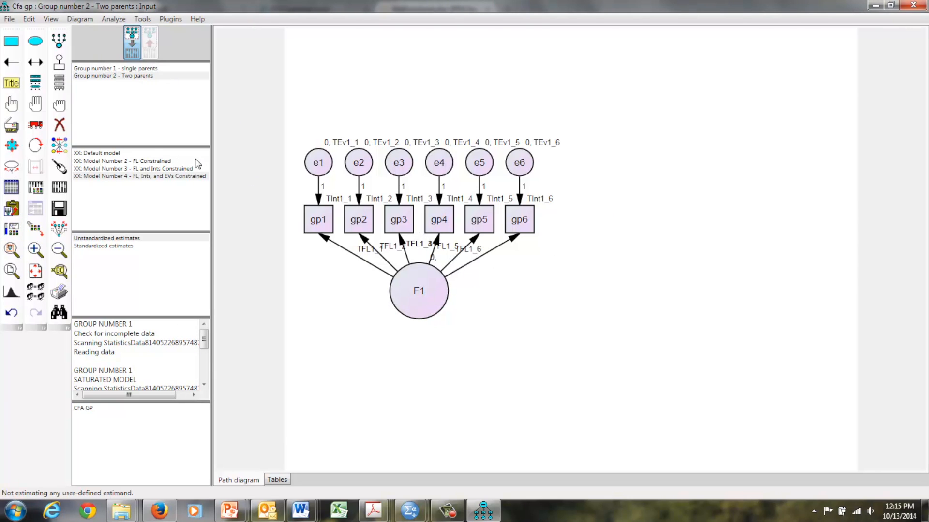
Step: Set the Default model's parameter constraint to FL1_1 = TFL1_1 = 1 and close the model manager
double_click(112, 154)
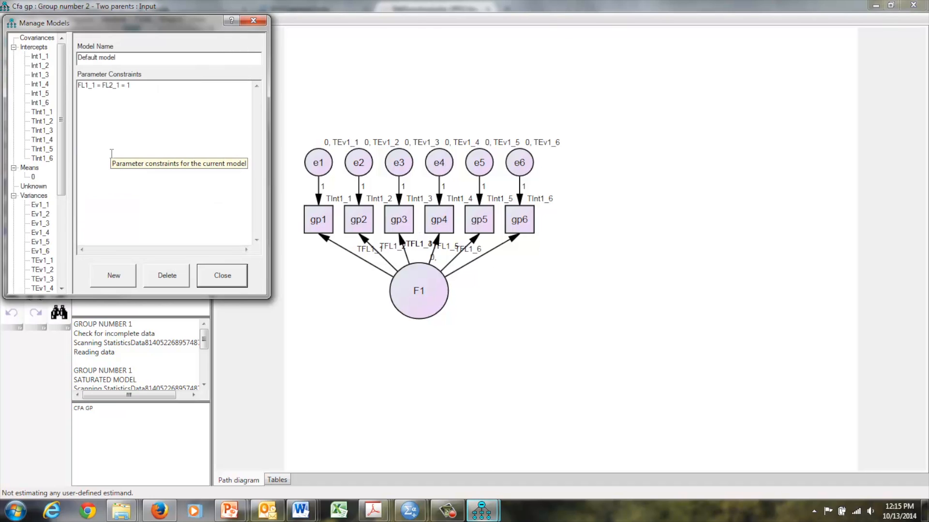
left_click(103, 87)
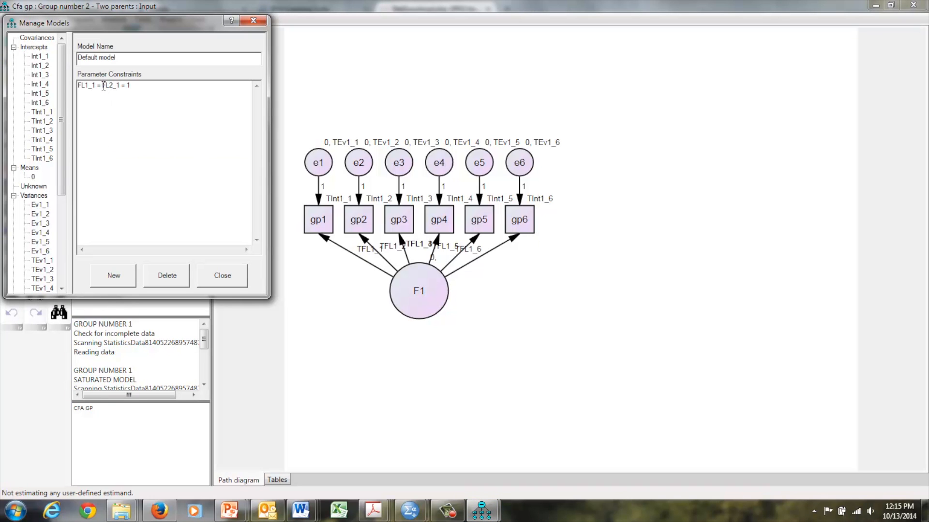
type("T")
key("BackSpace")
type("1")
left_click_drag(130, 23, 674, 101)
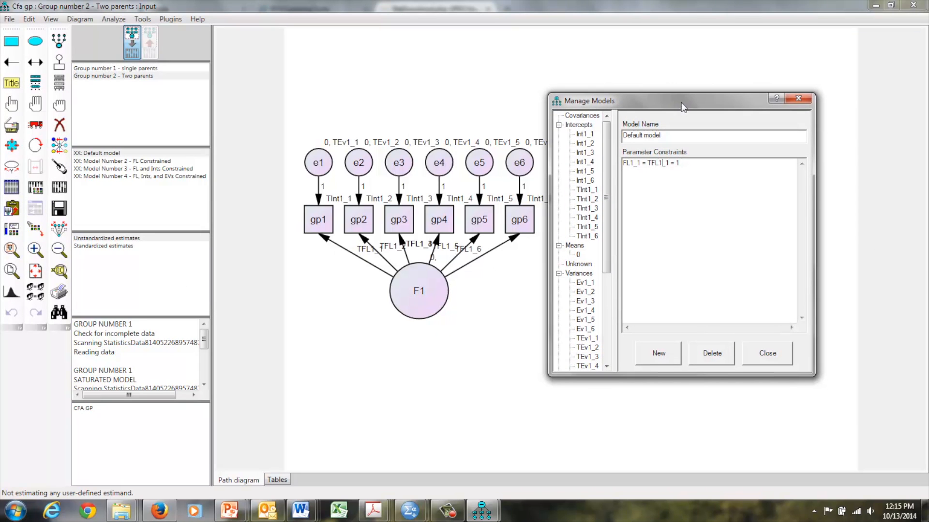
left_click(798, 98)
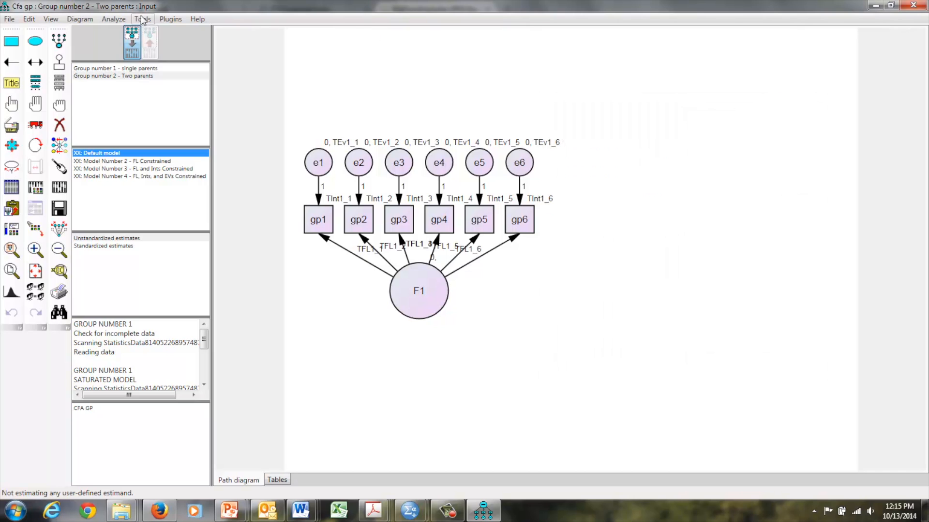
Step: Compare the loading labels of the single parents and Two parents groups and check the Default model's constraint against them
left_click(114, 68)
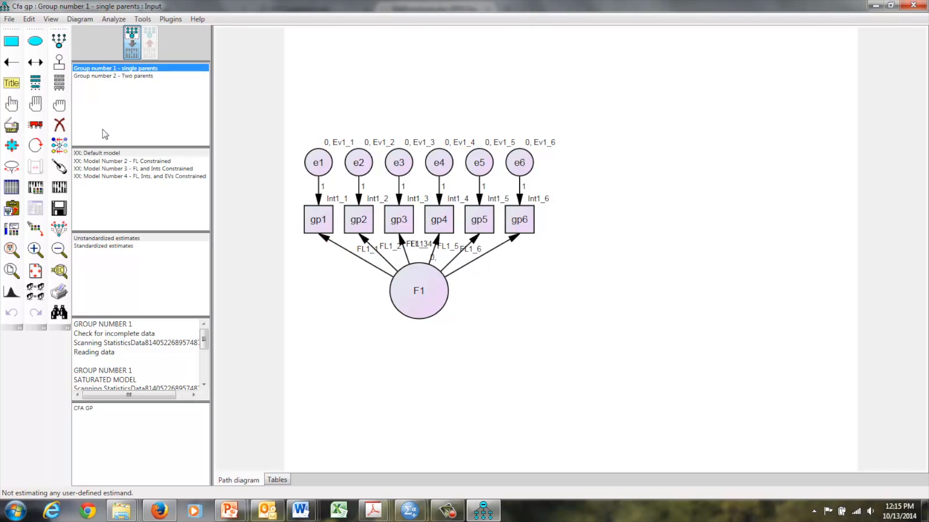
left_click(86, 76)
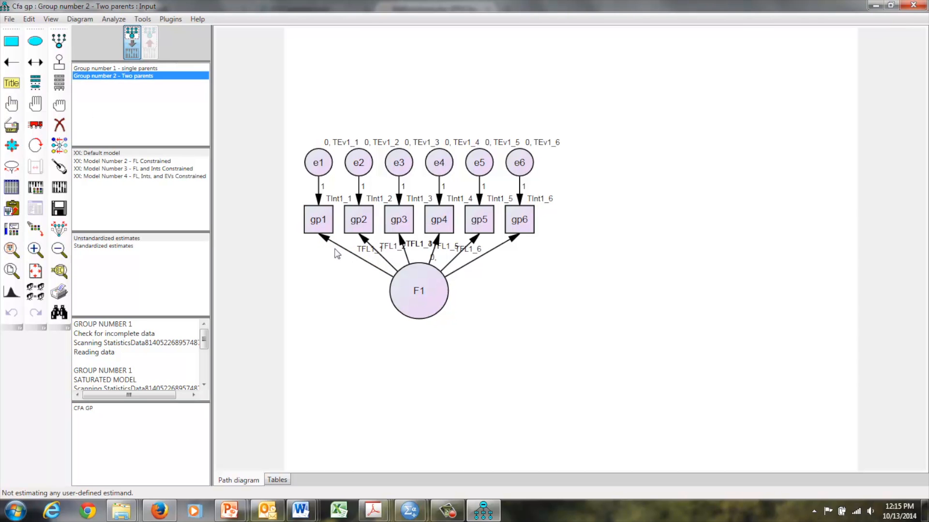
double_click(113, 154)
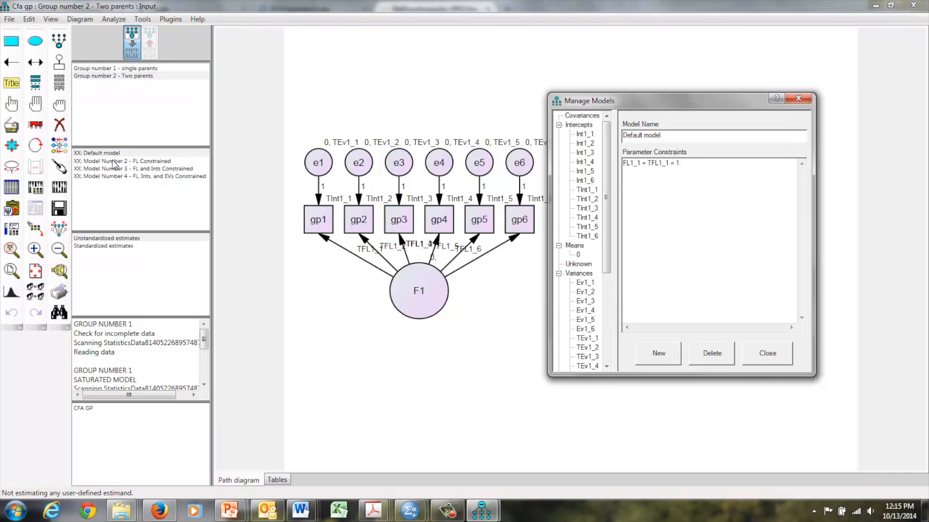
Step: In Model Number 2, change the second parameter of the six loading constraints to FL1_1 through FL1_6
left_click(113, 161)
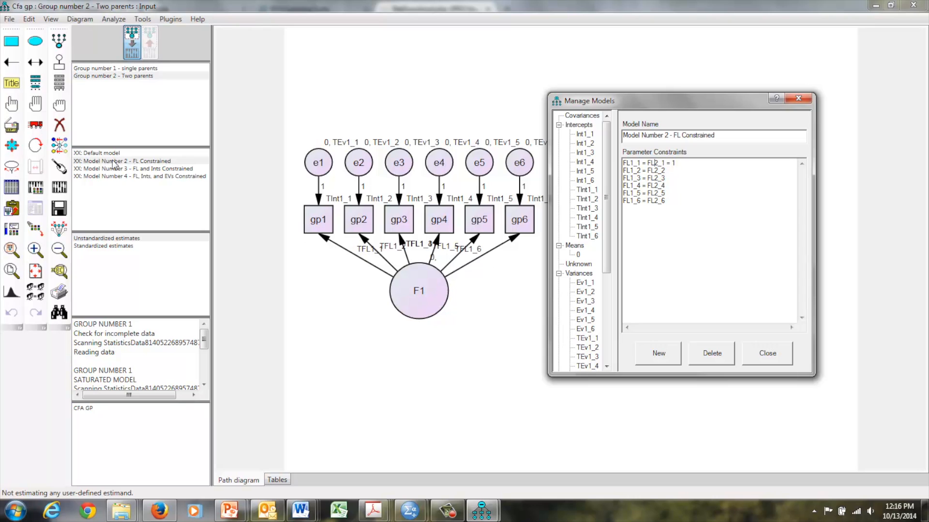
left_click(654, 163)
key("BackSpace")
type("1")
left_click(657, 170)
key("BackSpace")
type("1")
left_click(658, 178)
key("BackSpace")
type("1")
left_click(659, 185)
key("BackSpace")
type("1")
left_click(656, 193)
key("BackSpace")
type("1")
left_click(658, 201)
key("BackSpace")
type("1")
Step: Prefix the second parameter of each Model Number 2 loading constraint with T, making them TFL1_1 through TFL1_6
left_click(648, 163)
type("T")
left_click(648, 170)
type("T")
left_click(649, 178)
type("T")
left_click(648, 186)
type("T")
left_click(648, 193)
type("T")
left_click(648, 200)
type("T")
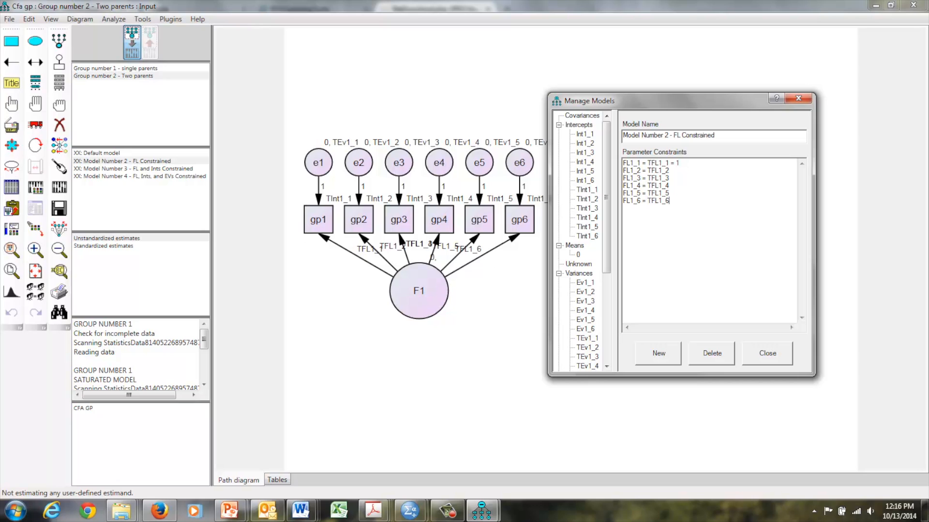
Step: Replace the loading constraints of Model Number 3 with a copy of those from Model Number 2
left_click_drag(669, 201, 622, 163)
key("ctrl+c")
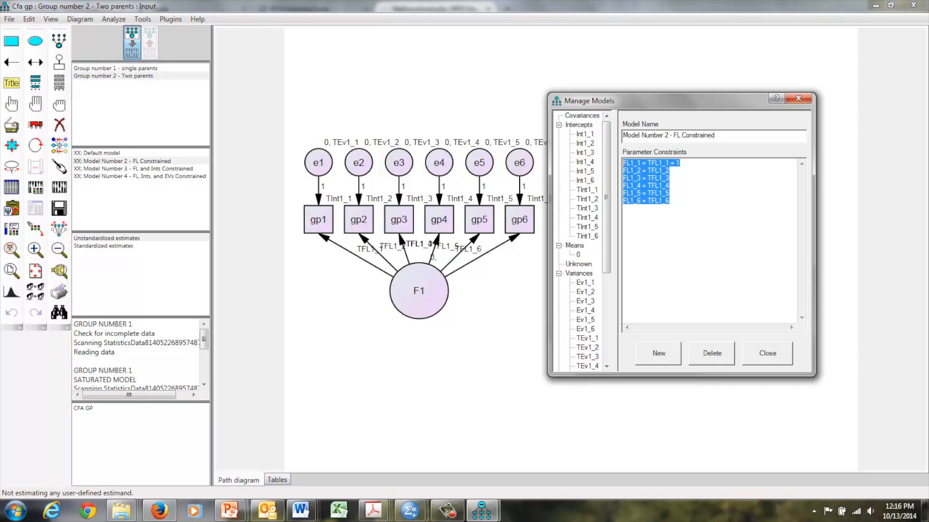
left_click(123, 170)
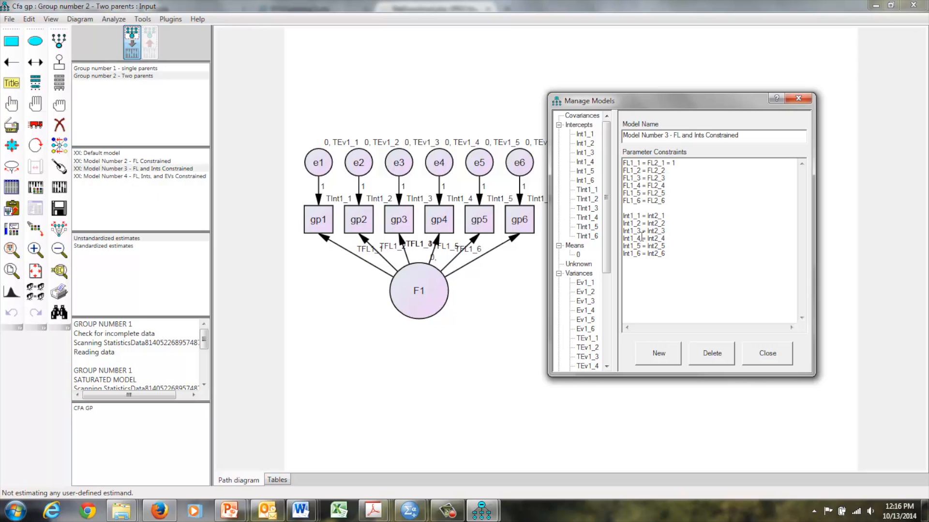
left_click_drag(676, 199, 612, 163)
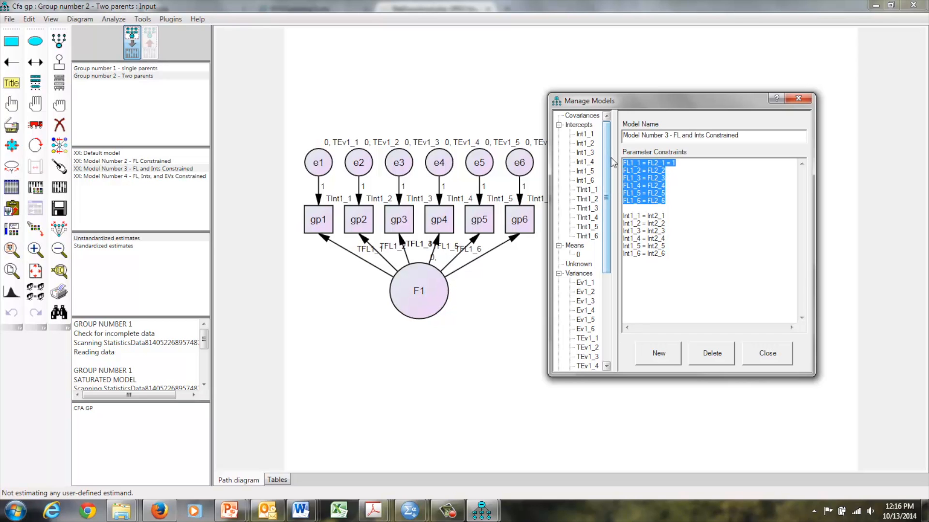
key("ctrl+v")
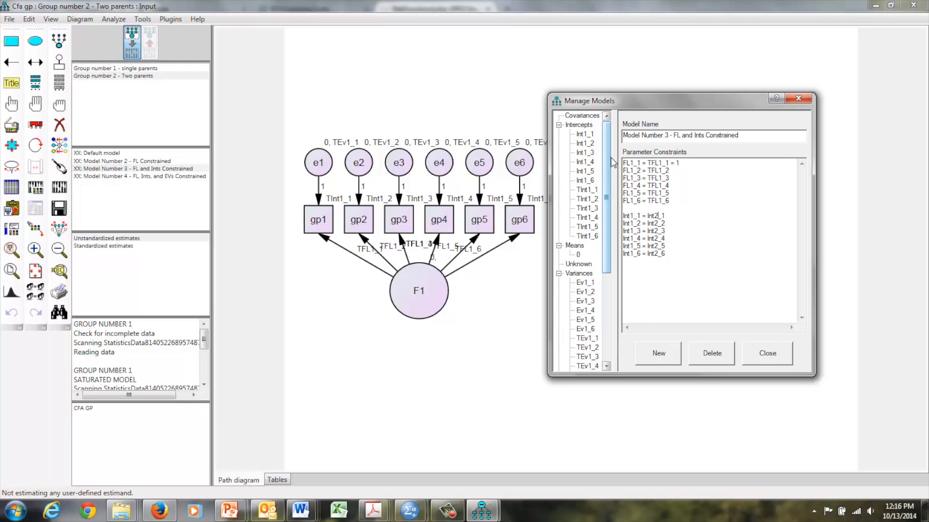
Step: In Model Number 3, change the second parameter of the six intercept constraints to Int1_1 through Int1_6
key("BackSpace")
type("1")
key("Down")
key("BackSpace")
type("1")
key("Down")
key("BackSpace")
type("1")
key("Down")
key("BackSpace")
type("1")
key("Down")
key("BackSpace")
type("1")
key("Down")
key("BackSpace")
type("1 = T")
Step: Prefix the second parameter of each Model Number 3 intercept constraint with T, making them TInt1_1 through TInt1_6
key("Up")
type("T")
key("Up")
type("T")
key("Up")
type("T")
key("Up")
type("T")
key("Up")
type("T")
key("Up")
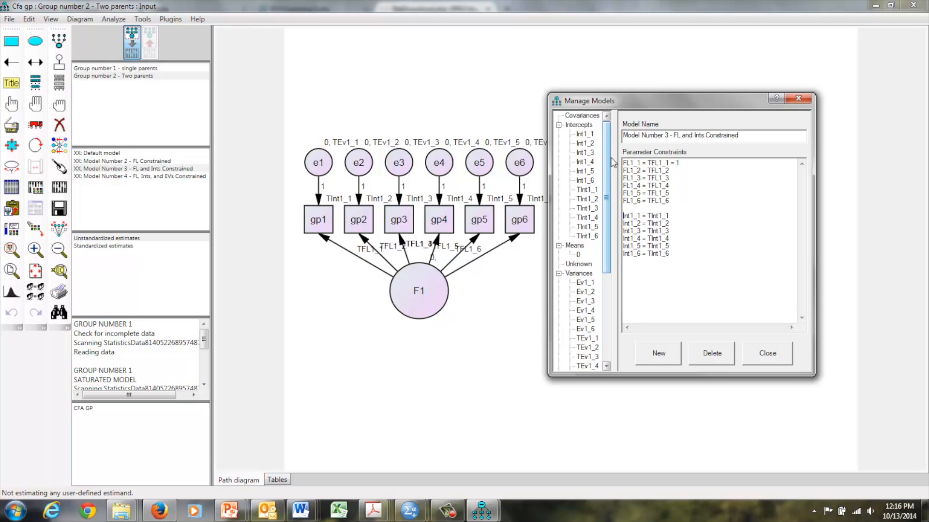
Step: Replace the loading and intercept constraints of Model Number 4 with a copy of all constraints from Model Number 3
key("Caps_Lock")
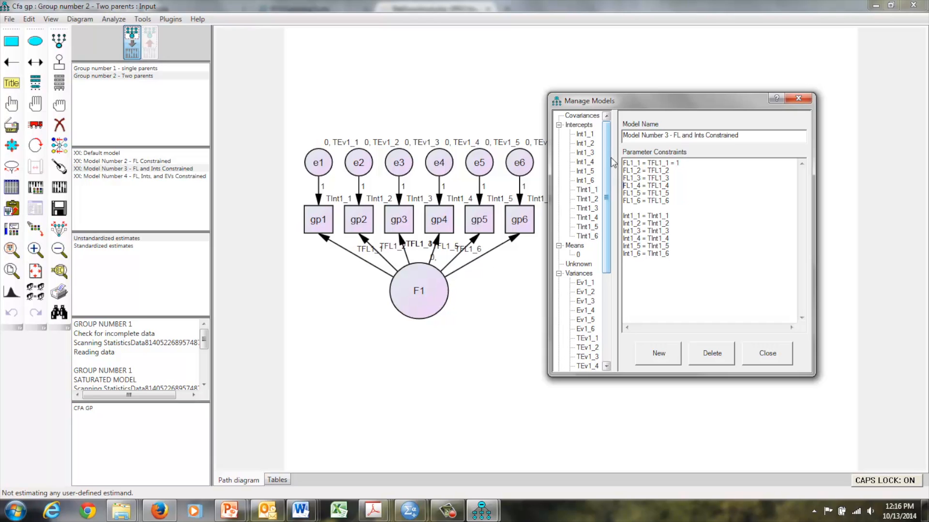
key("Caps_Lock")
key("Down")
key("shift+Up")
key("shift+Up")
key("shift+Up")
key("shift+Up")
key("shift+Up")
key("shift+Up")
key("shift+Up")
key("shift+Up")
key("shift+Up")
key("shift+Up")
key("shift+Up")
key("shift+Up")
key("shift+Up")
key("ctrl+c")
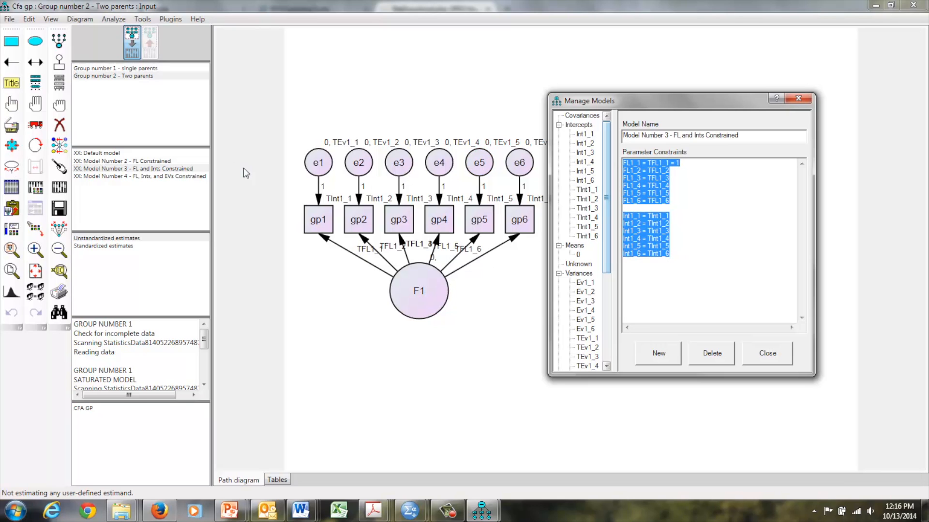
left_click(108, 177)
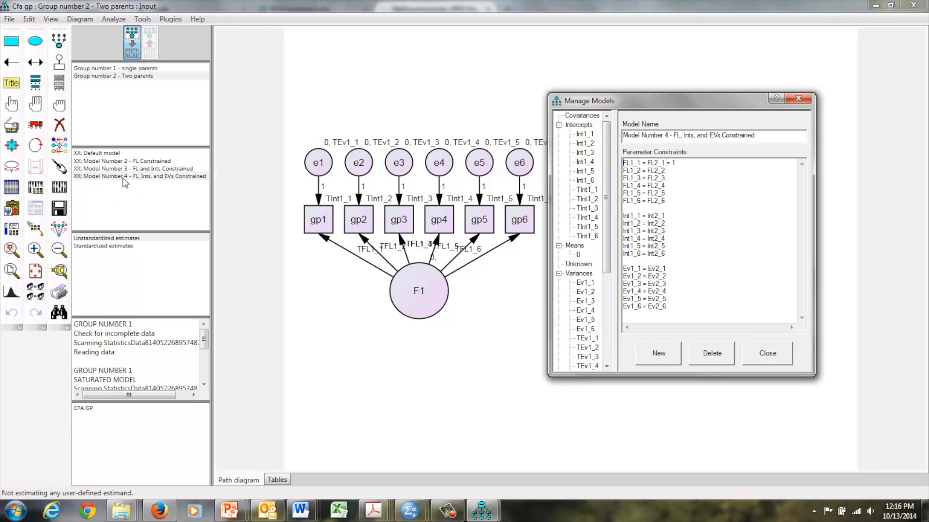
left_click_drag(674, 252, 565, 144)
key("ctrl+v")
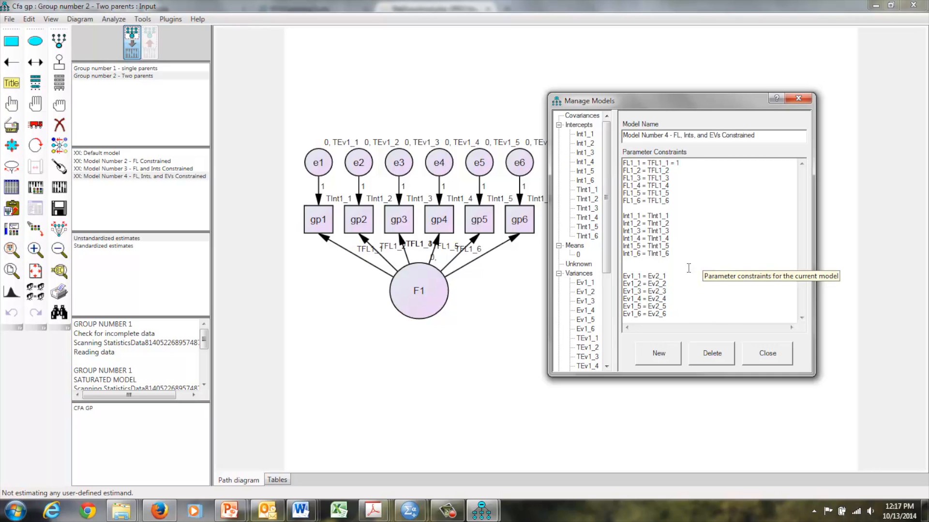
Step: In Model Number 4, change the second parameter of the six error variance constraints to Ev1_1 through Ev1_6
key("BackSpace")
type("1")
key("Down")
key("BackSpace")
type("1")
key("Down")
key("BackSpace")
type("1")
key("Down")
key("BackSpace")
type("1TT")
Step: Prefix those second error variance parameters with T, as TEv1_1 through TEv1_6, remove the extra blank line and close the model manager
key("Up")
type("T")
key("Up")
type("T")
key("Up")
type("T")
key("Up")
type("T")
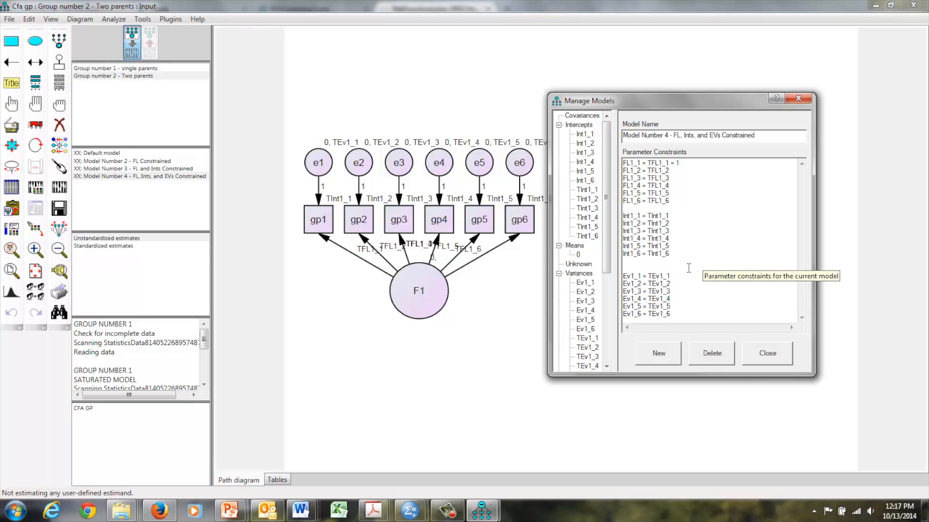
key("BackSpace")
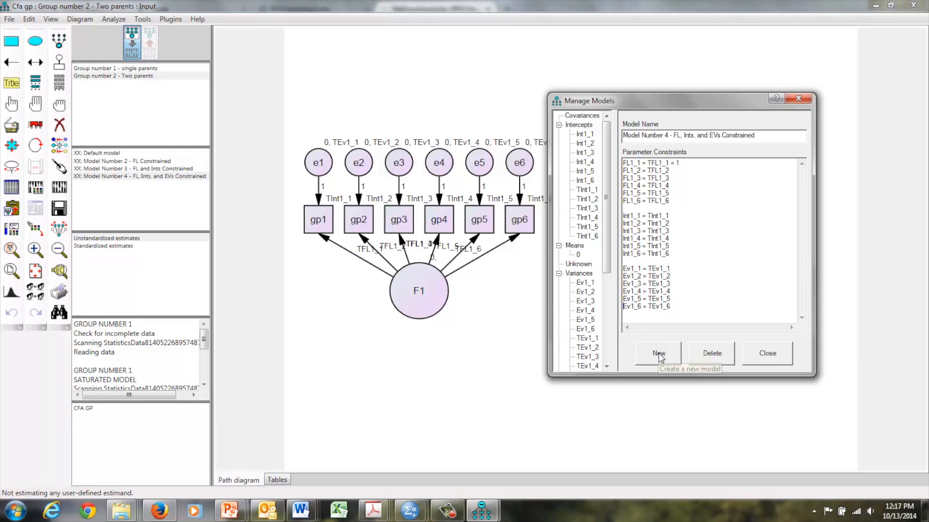
left_click(753, 354)
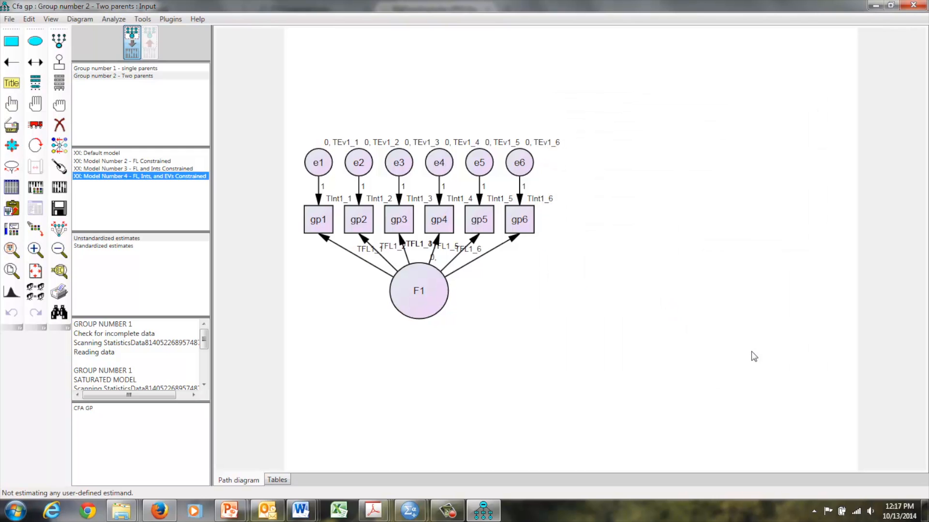
Step: Calculate the estimates for all models and display the output path diagram
left_click(59, 188)
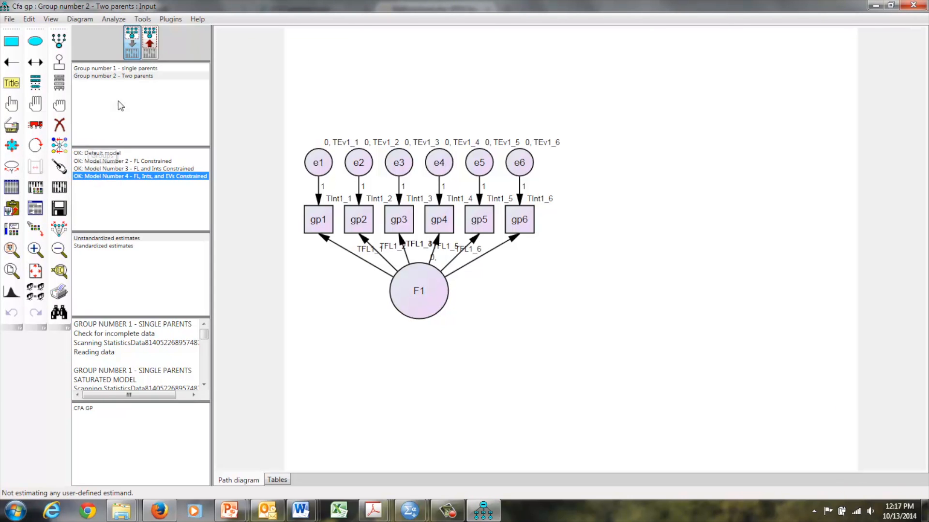
left_click(150, 41)
left_click(150, 41)
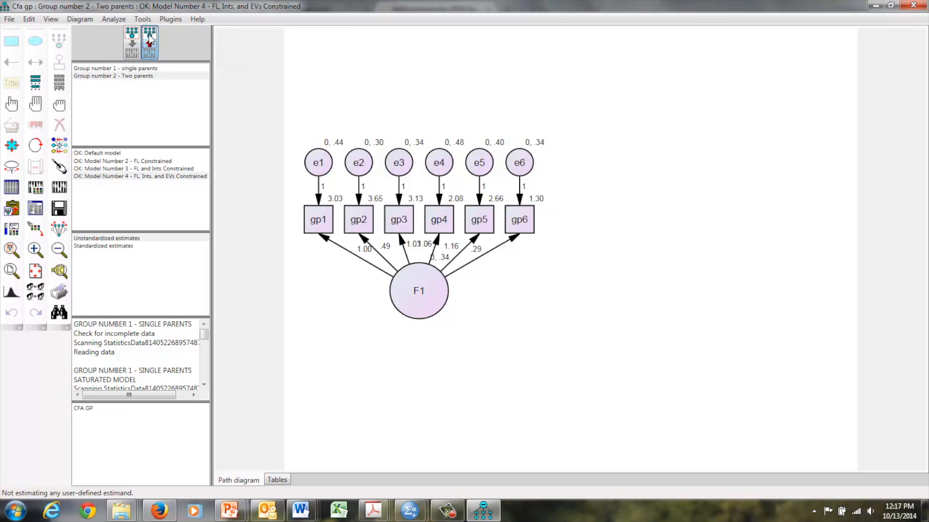
Step: Compare the path diagram estimates across the four models for Two parents, and view the Default model for single parents
left_click(102, 153)
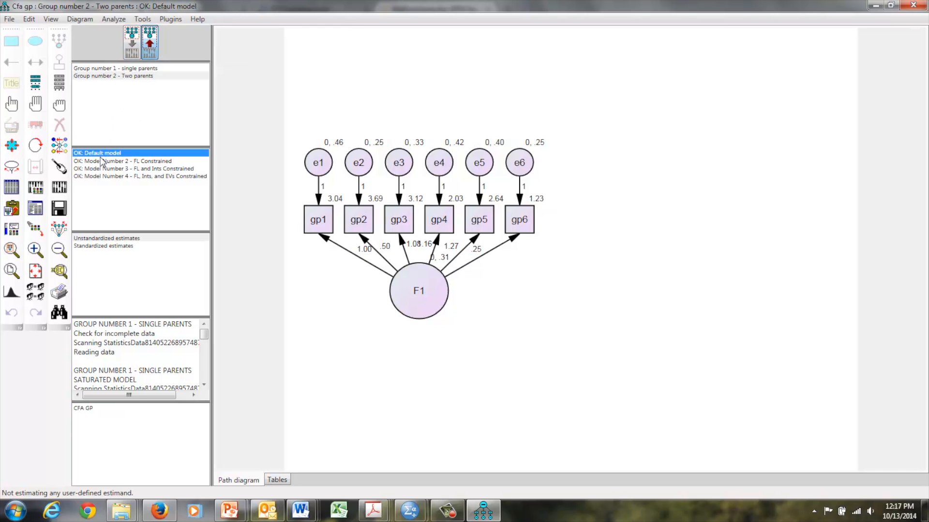
left_click(102, 161)
left_click(102, 169)
left_click(100, 177)
left_click(101, 169)
left_click(100, 154)
left_click(112, 69)
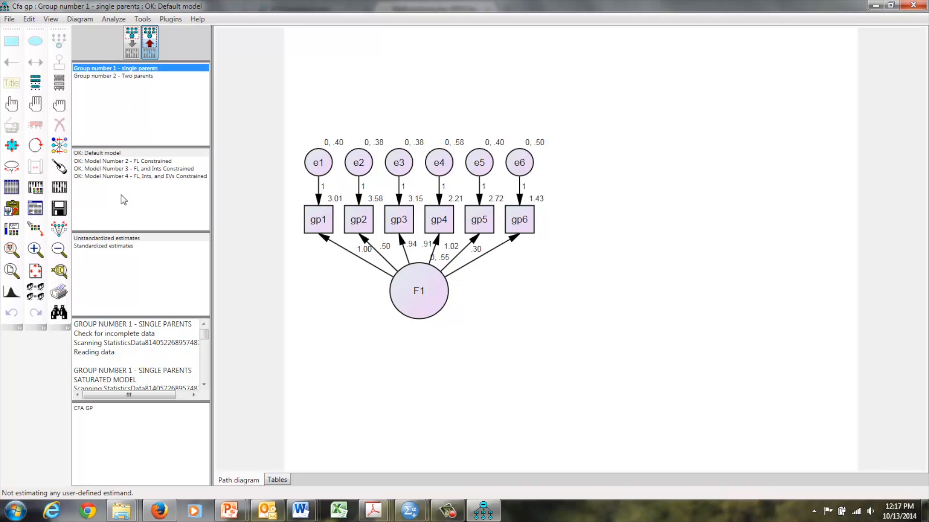
Step: Open the text output and review the notes and estimates of the Default model and Model Number 2
left_click(40, 205)
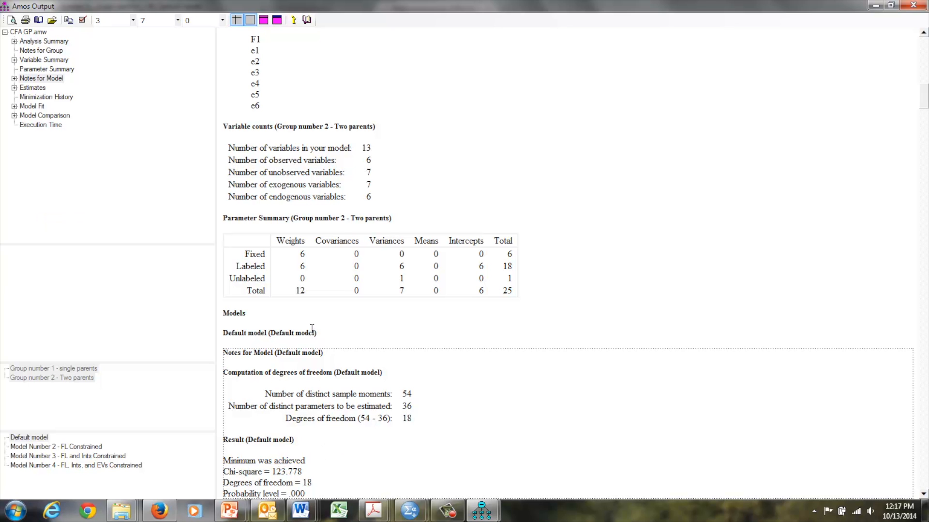
left_click_drag(922, 82, 926, 145)
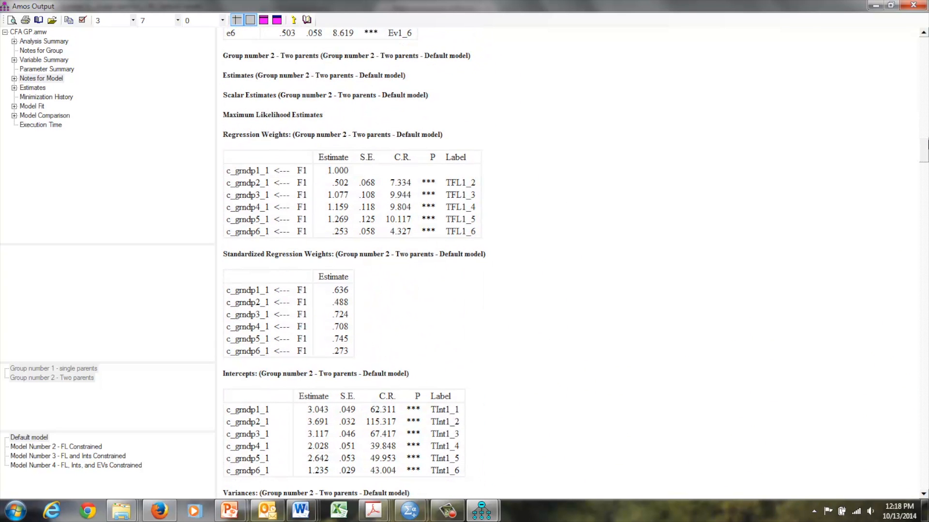
left_click_drag(926, 145, 925, 184)
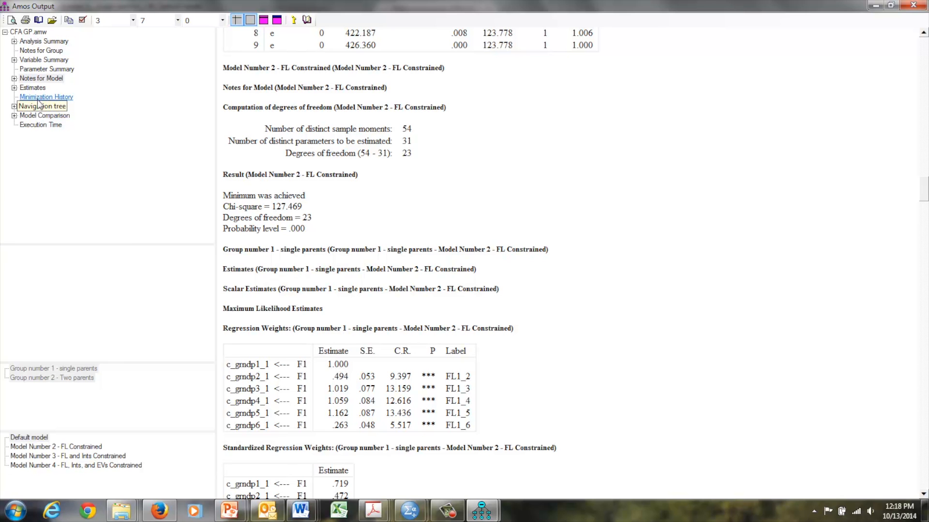
Step: Review the model comparison and model fit tables, and consult the chi-square critical values table in Firefox
left_click(37, 117)
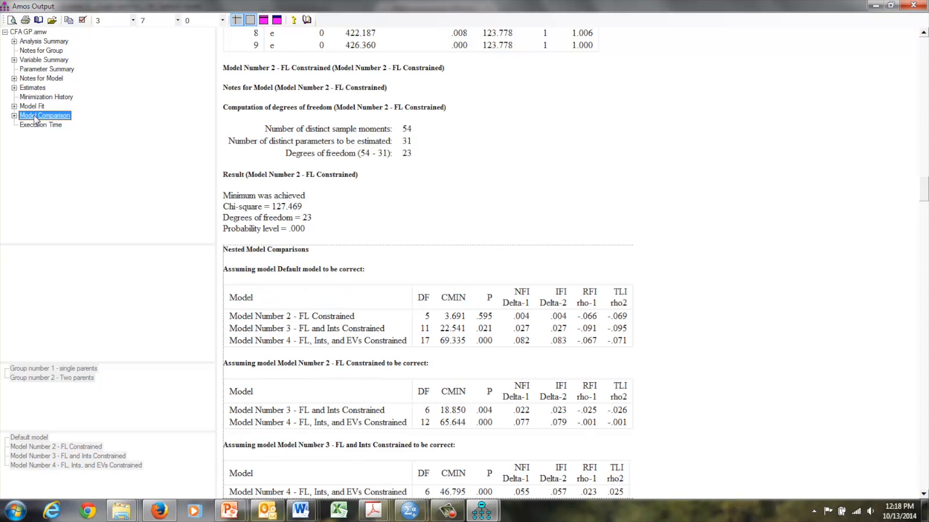
left_click(33, 106)
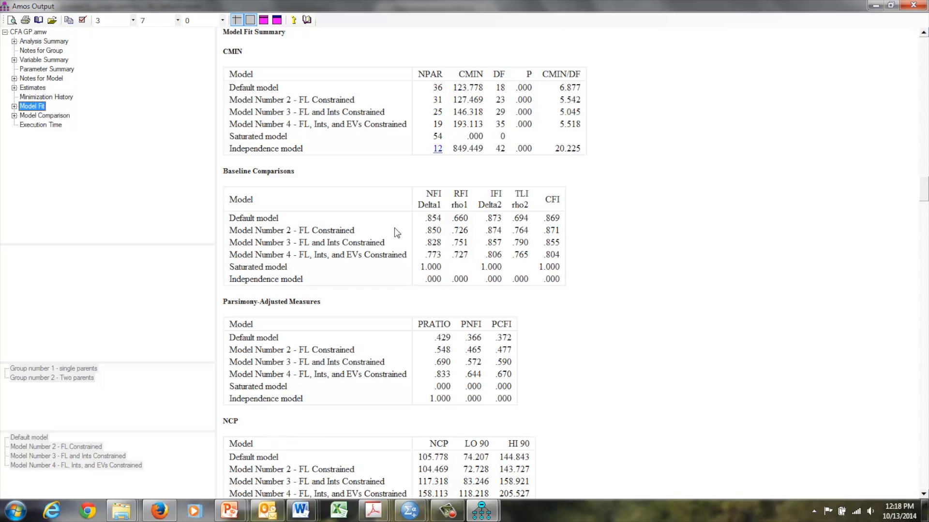
left_click(157, 511)
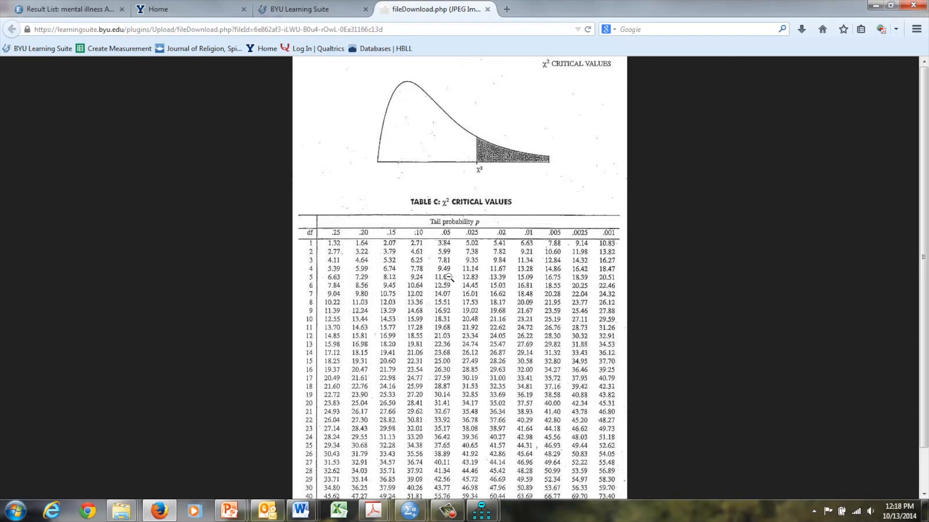
left_click(870, 5)
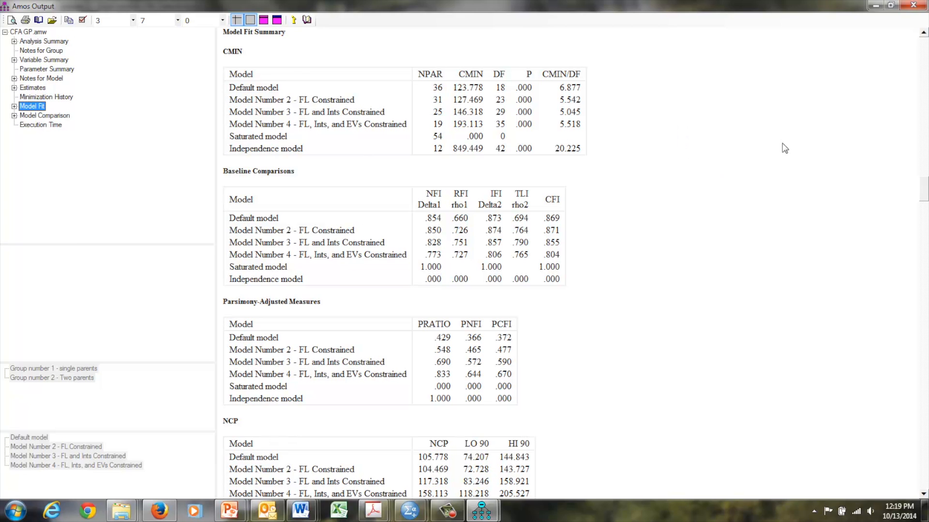
Step: Examine the nested model comparisons, highlighting the DF, CMIN and P values of Model Number 2 against the Default model
left_click(924, 194)
left_click_drag(925, 369, 925, 490)
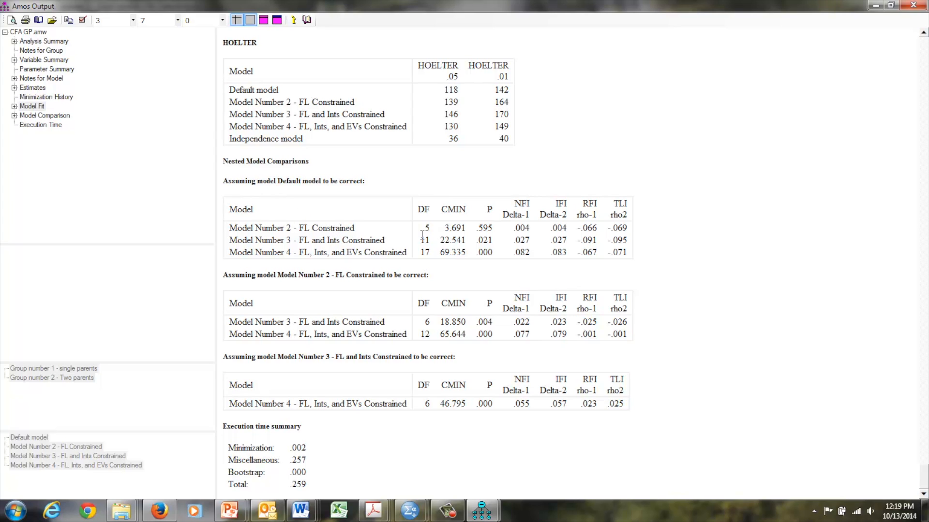
left_click_drag(494, 229, 419, 233)
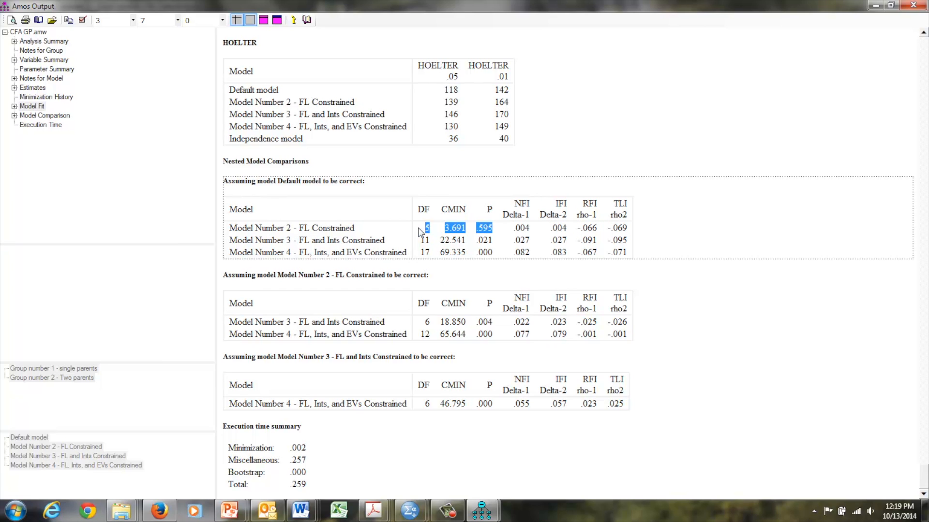
left_click(331, 306)
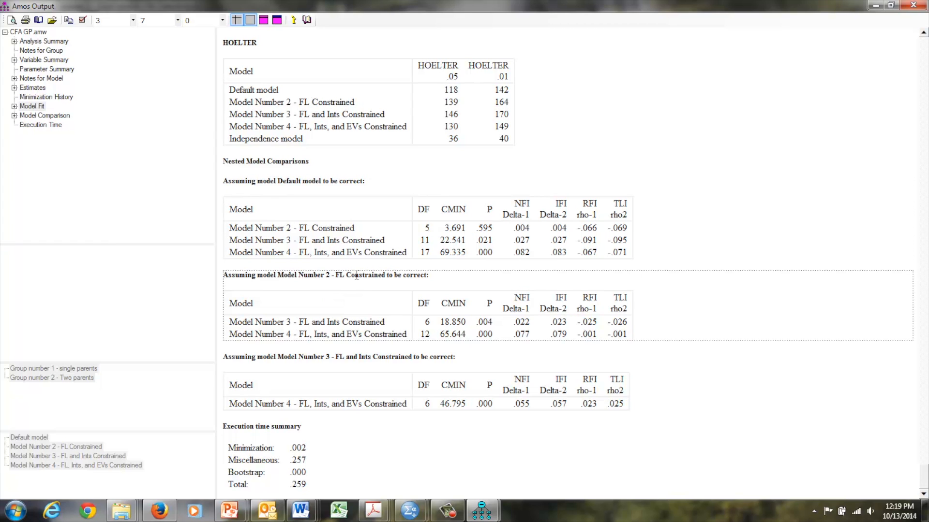